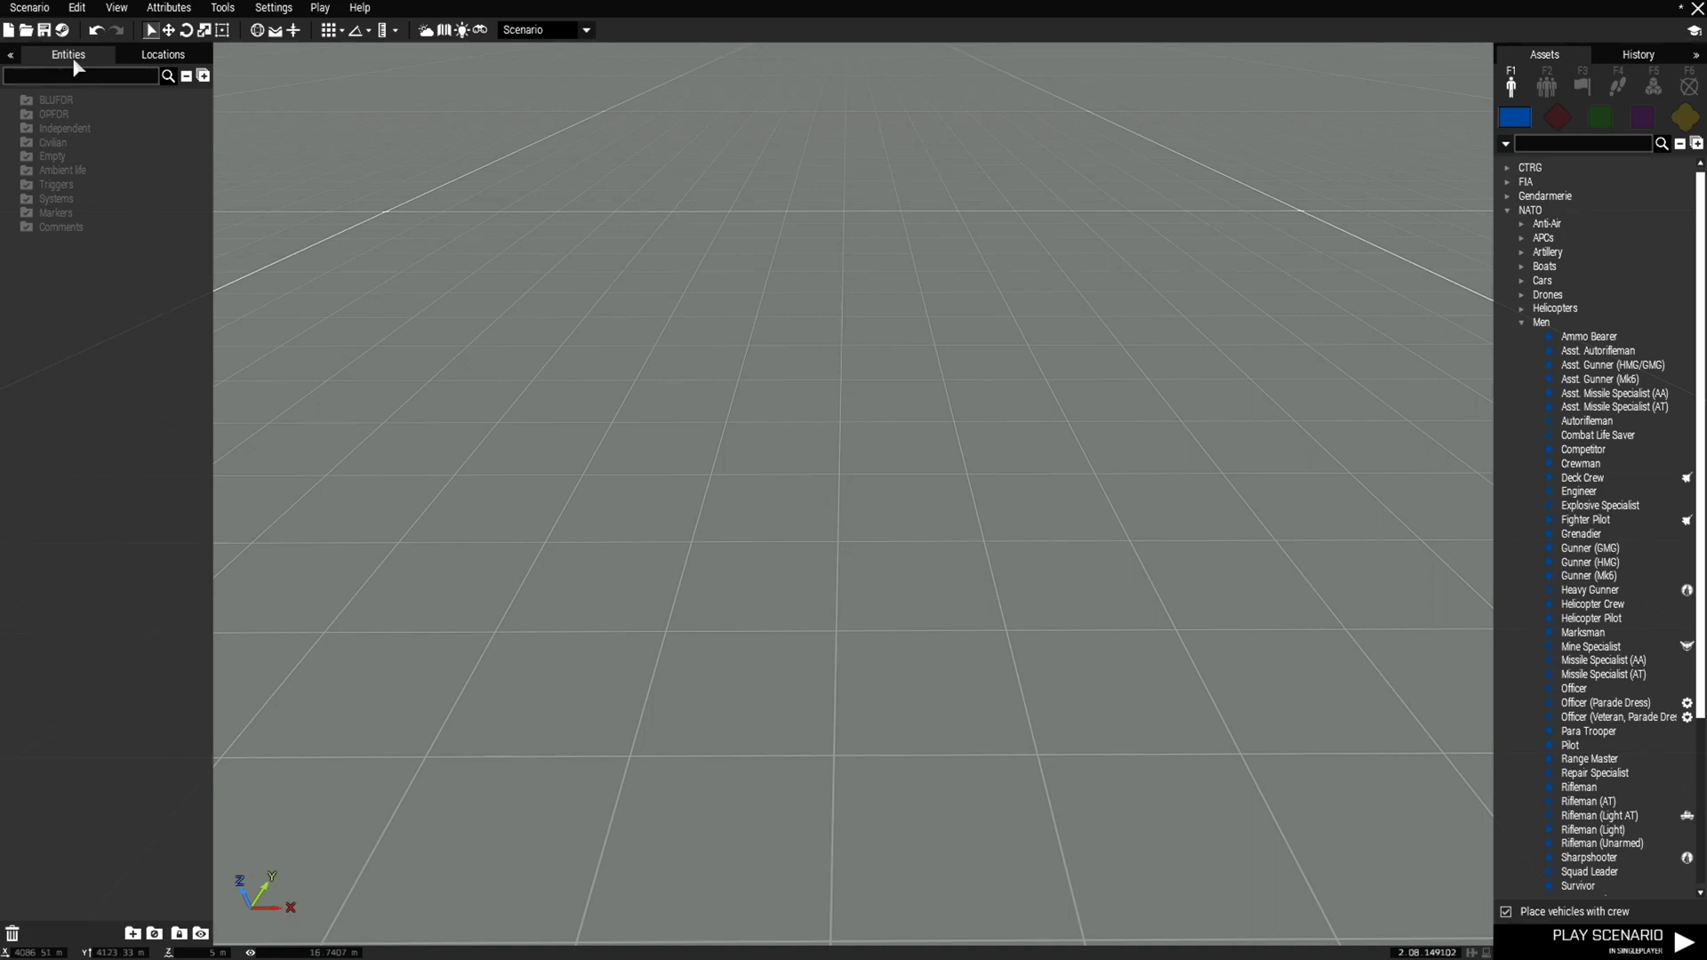
Confirm Virtual Reality is the only location, then select the NATO Ammo Bearer asset
left_click(138, 62)
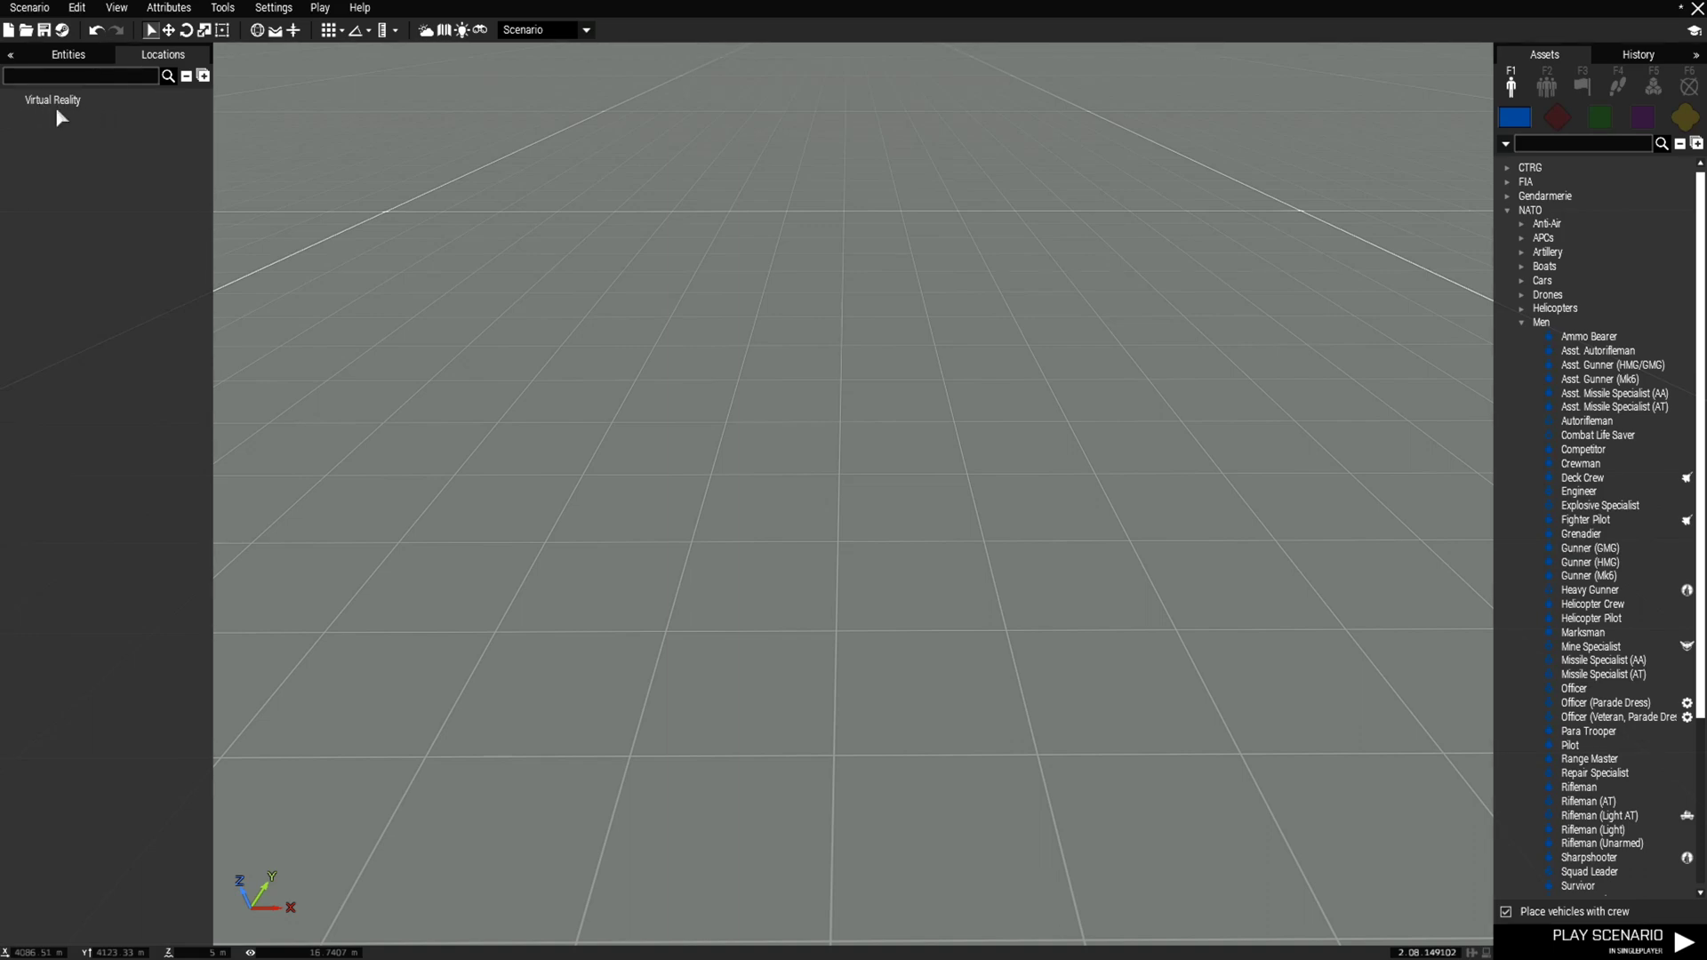
left_click(67, 56)
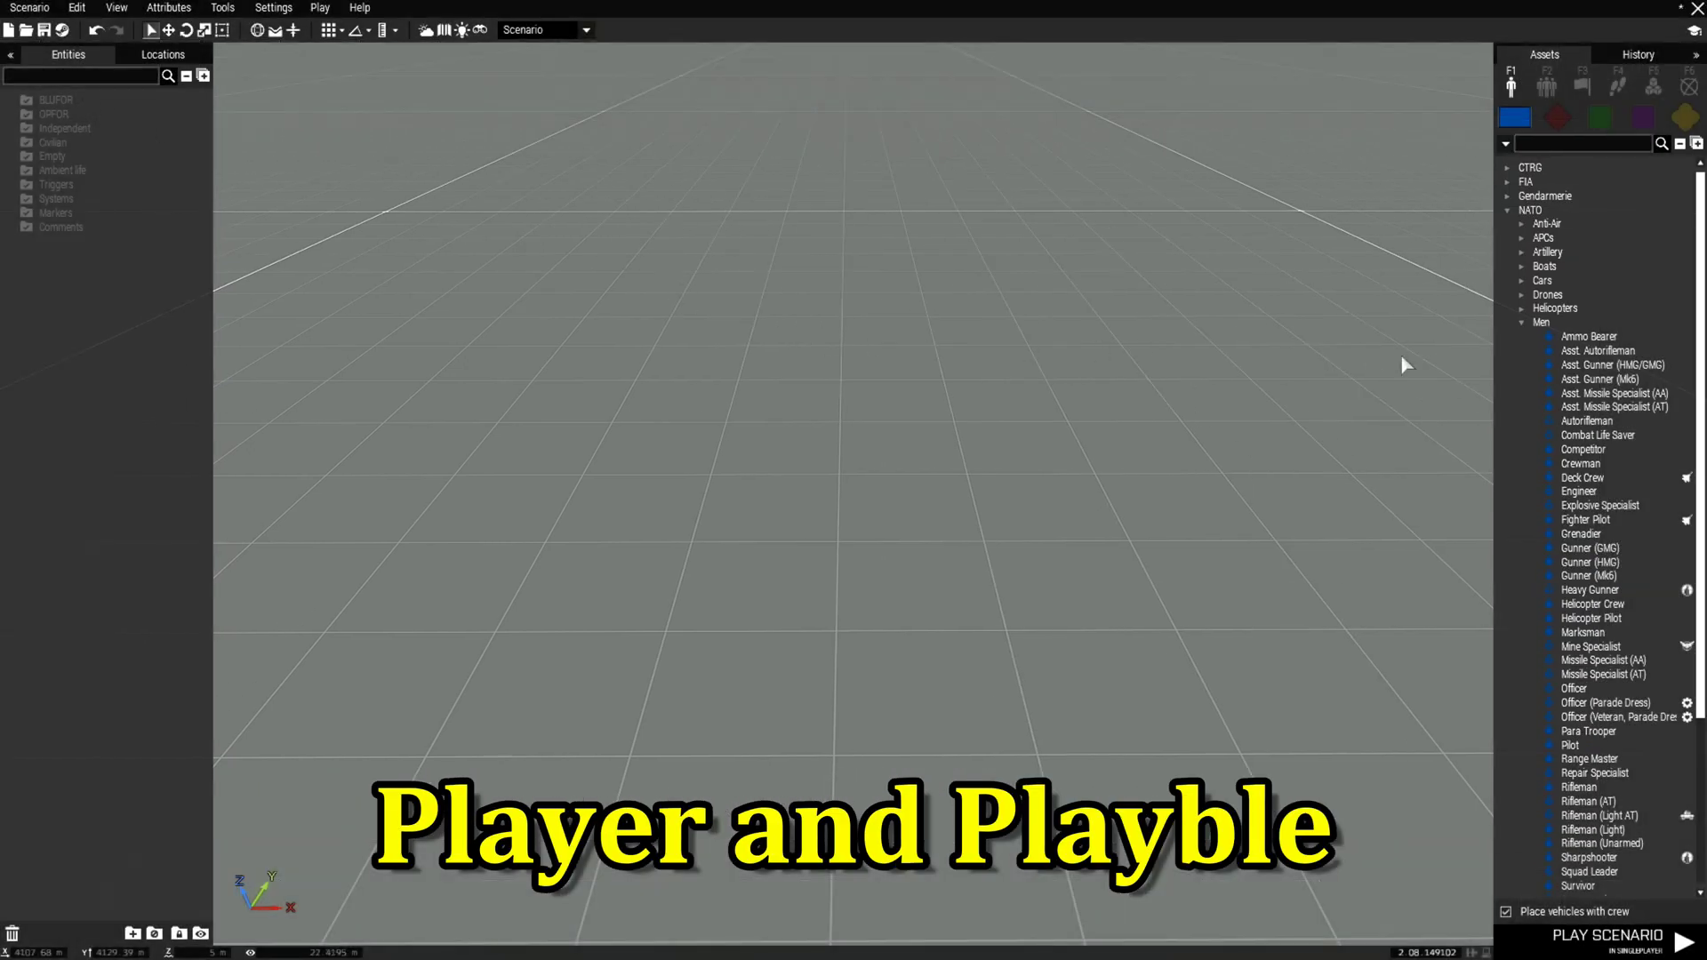
left_click(1565, 336)
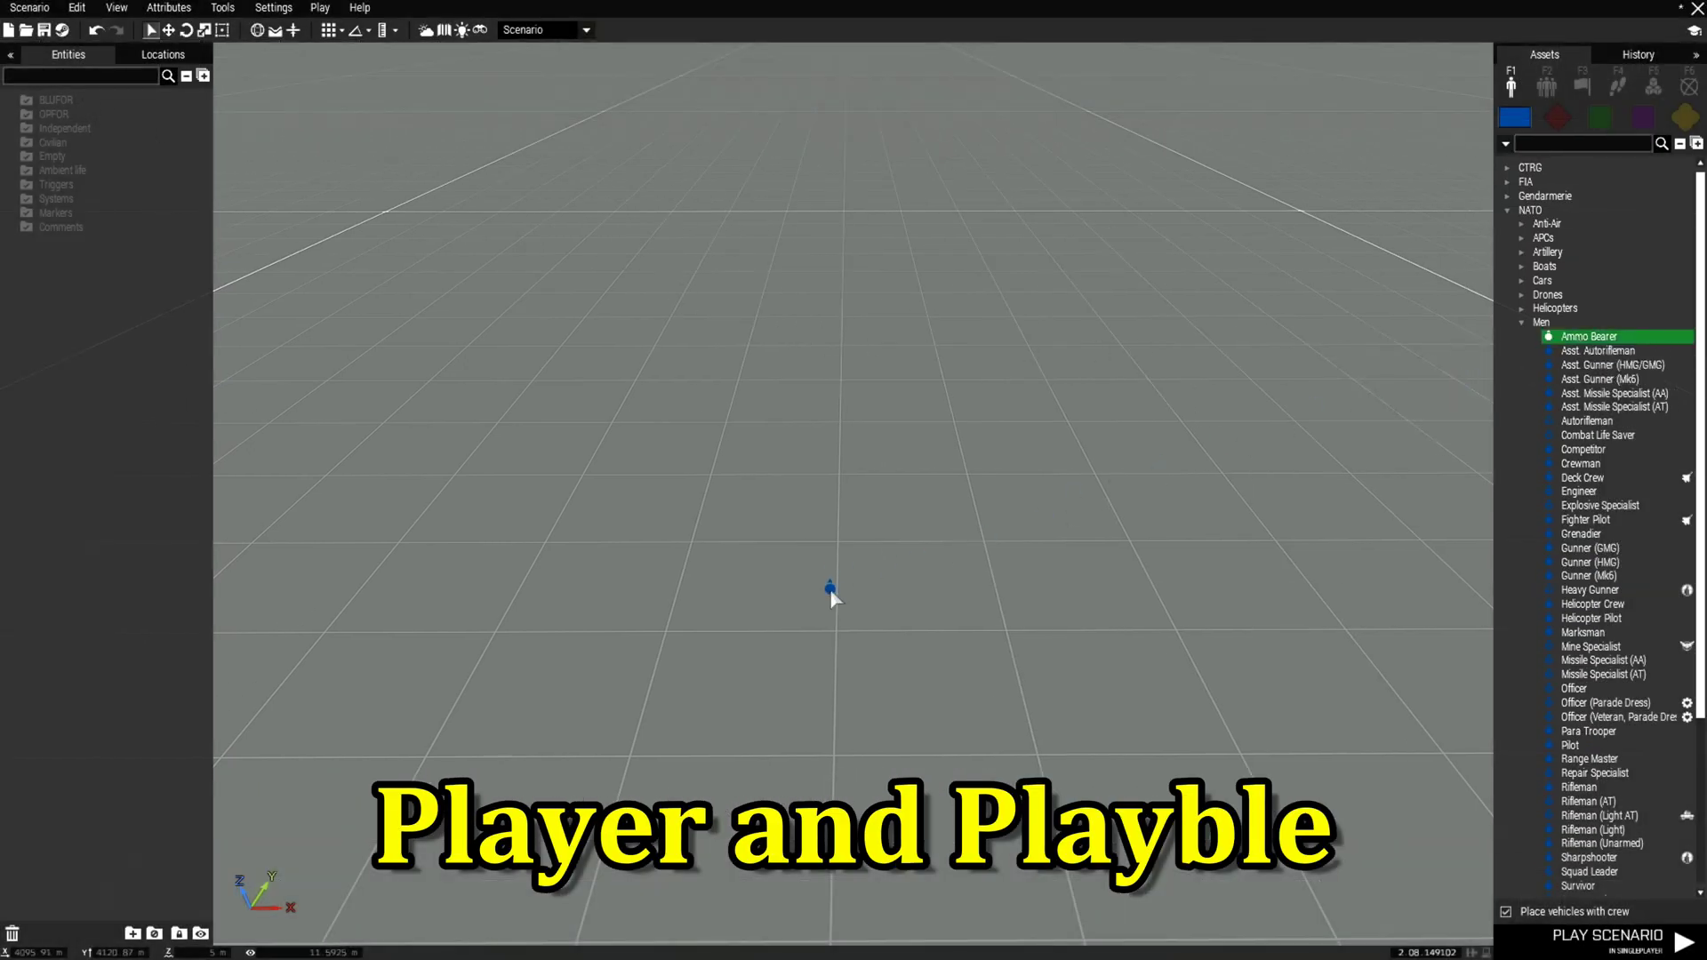
Place the NATO Ammo Bearer on the grid near the centre
left_click(831, 591)
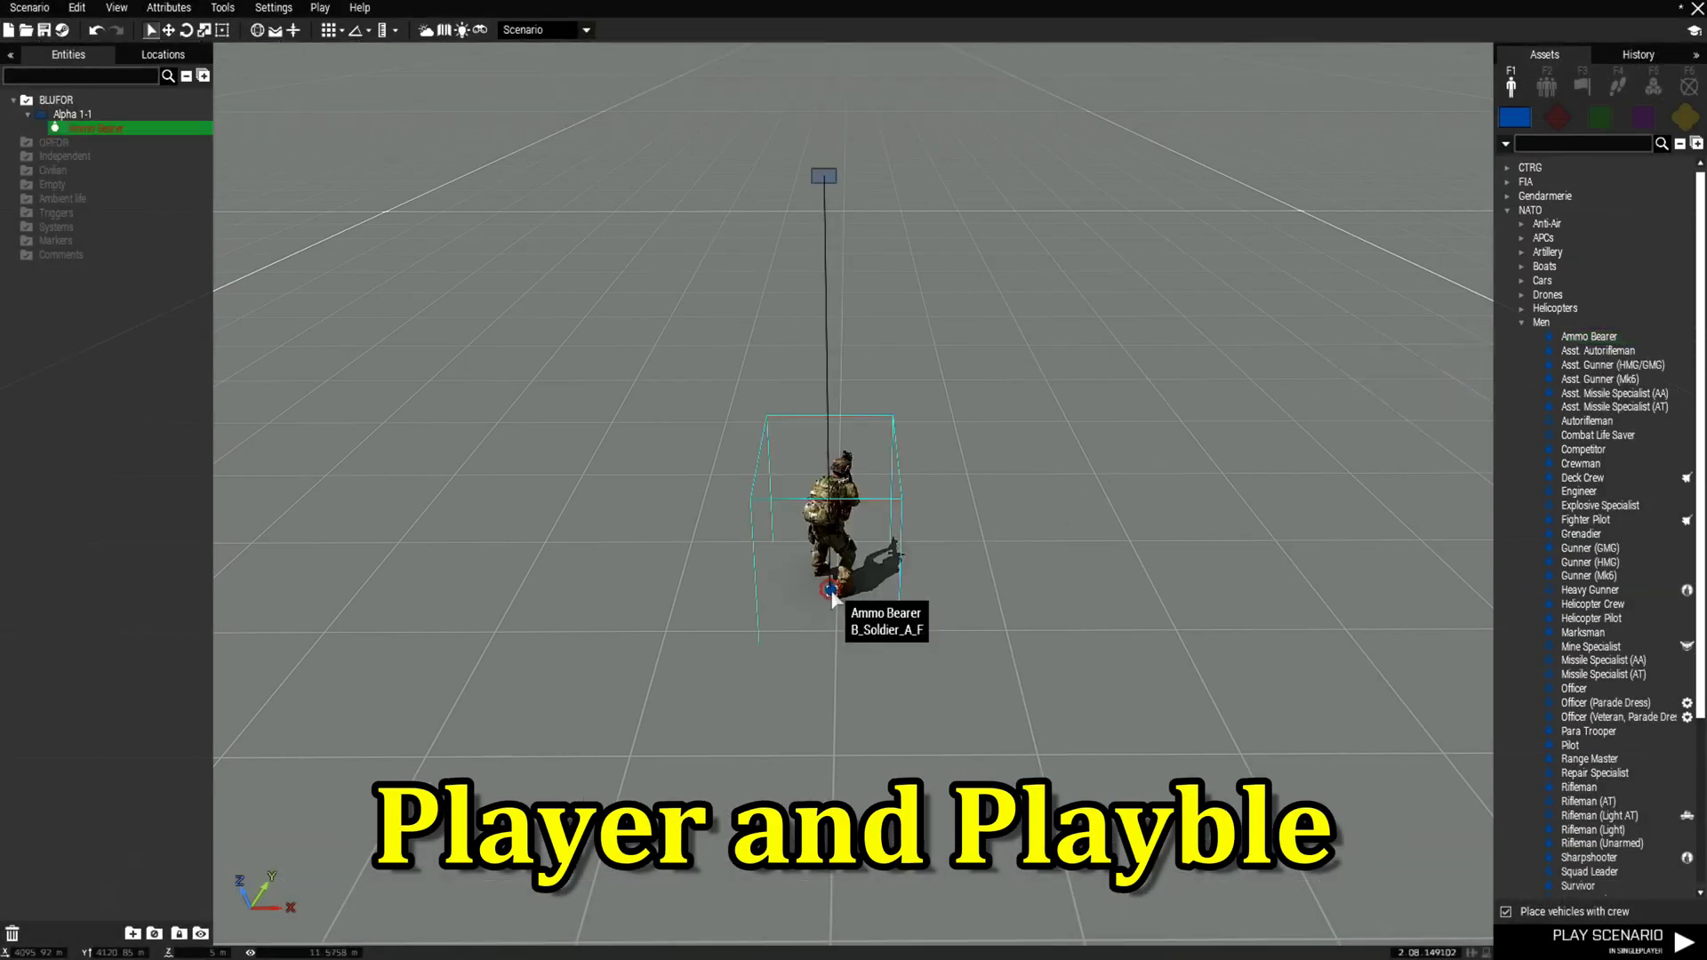
left_click(54, 142)
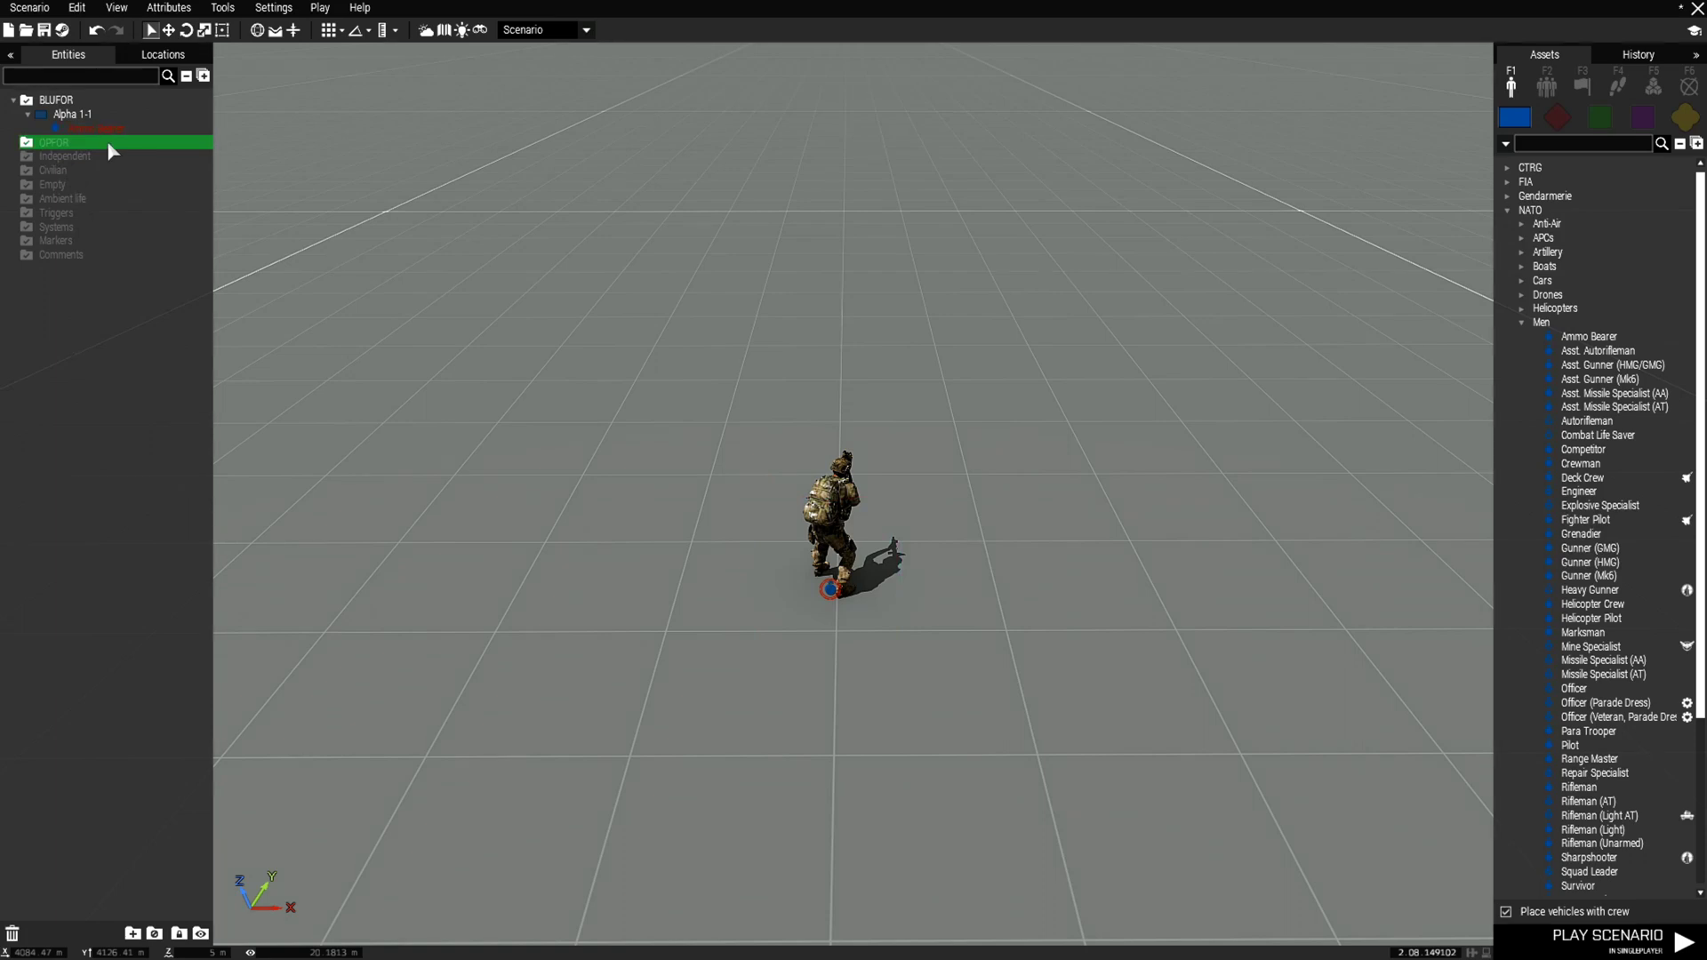
key("w")
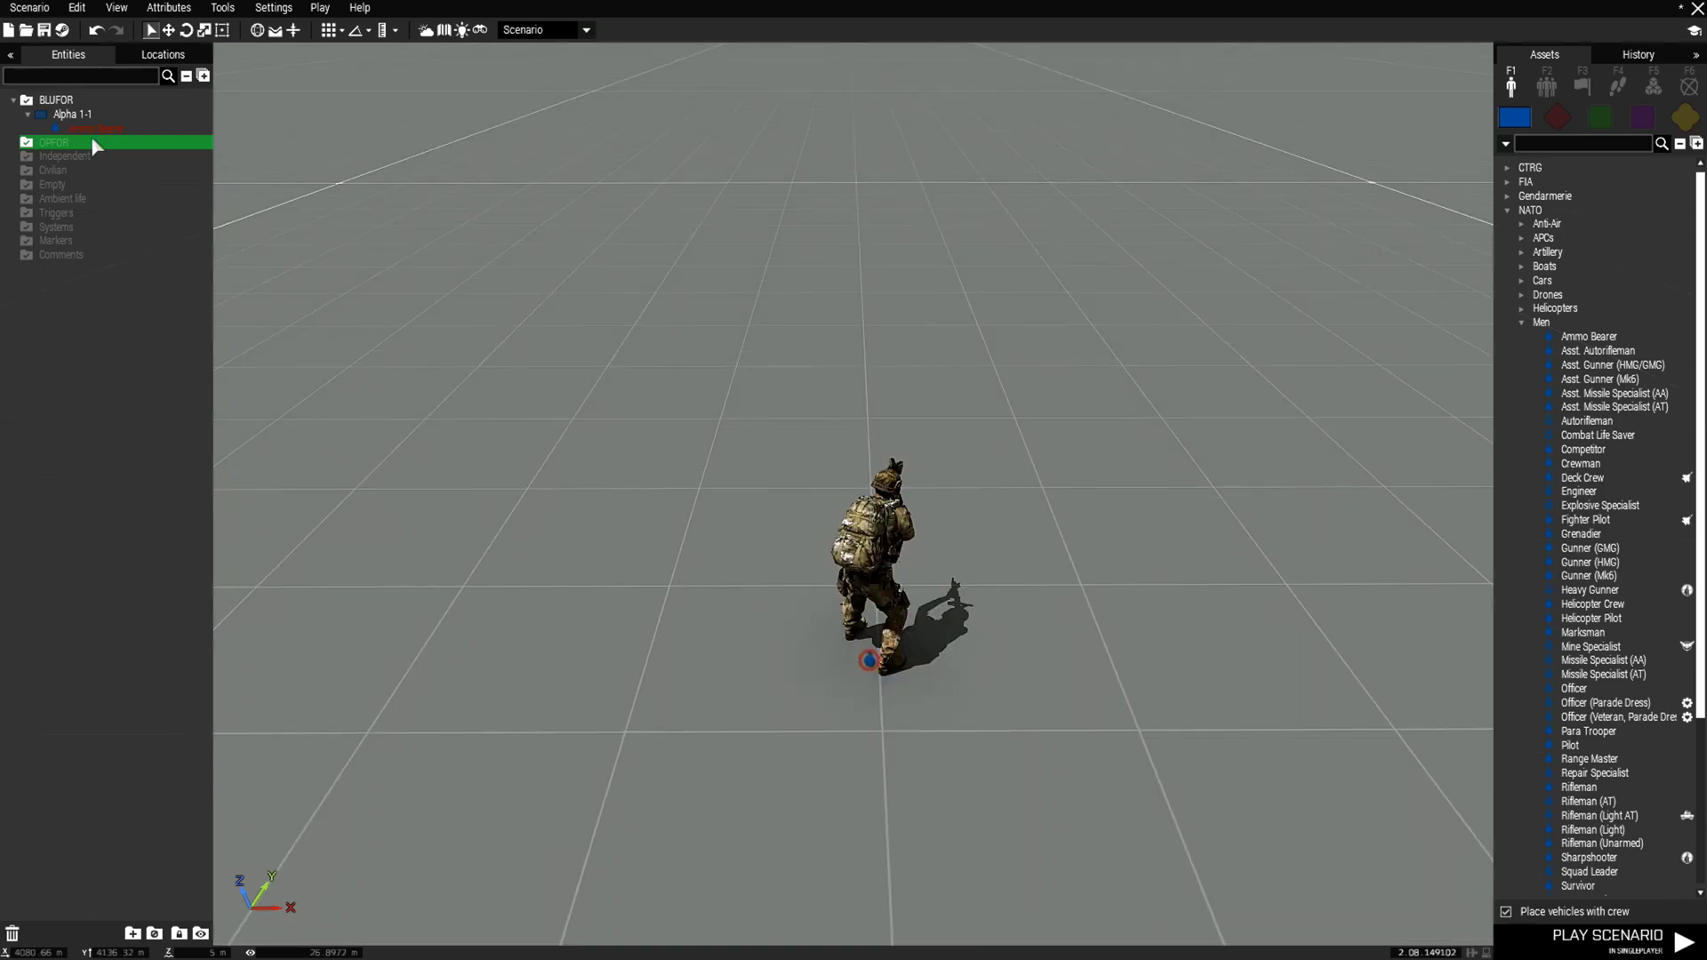
Verify in its Attributes that the Ammo Bearer is the Player, as group Alpha 1-1
left_click(93, 128)
right_click(864, 563)
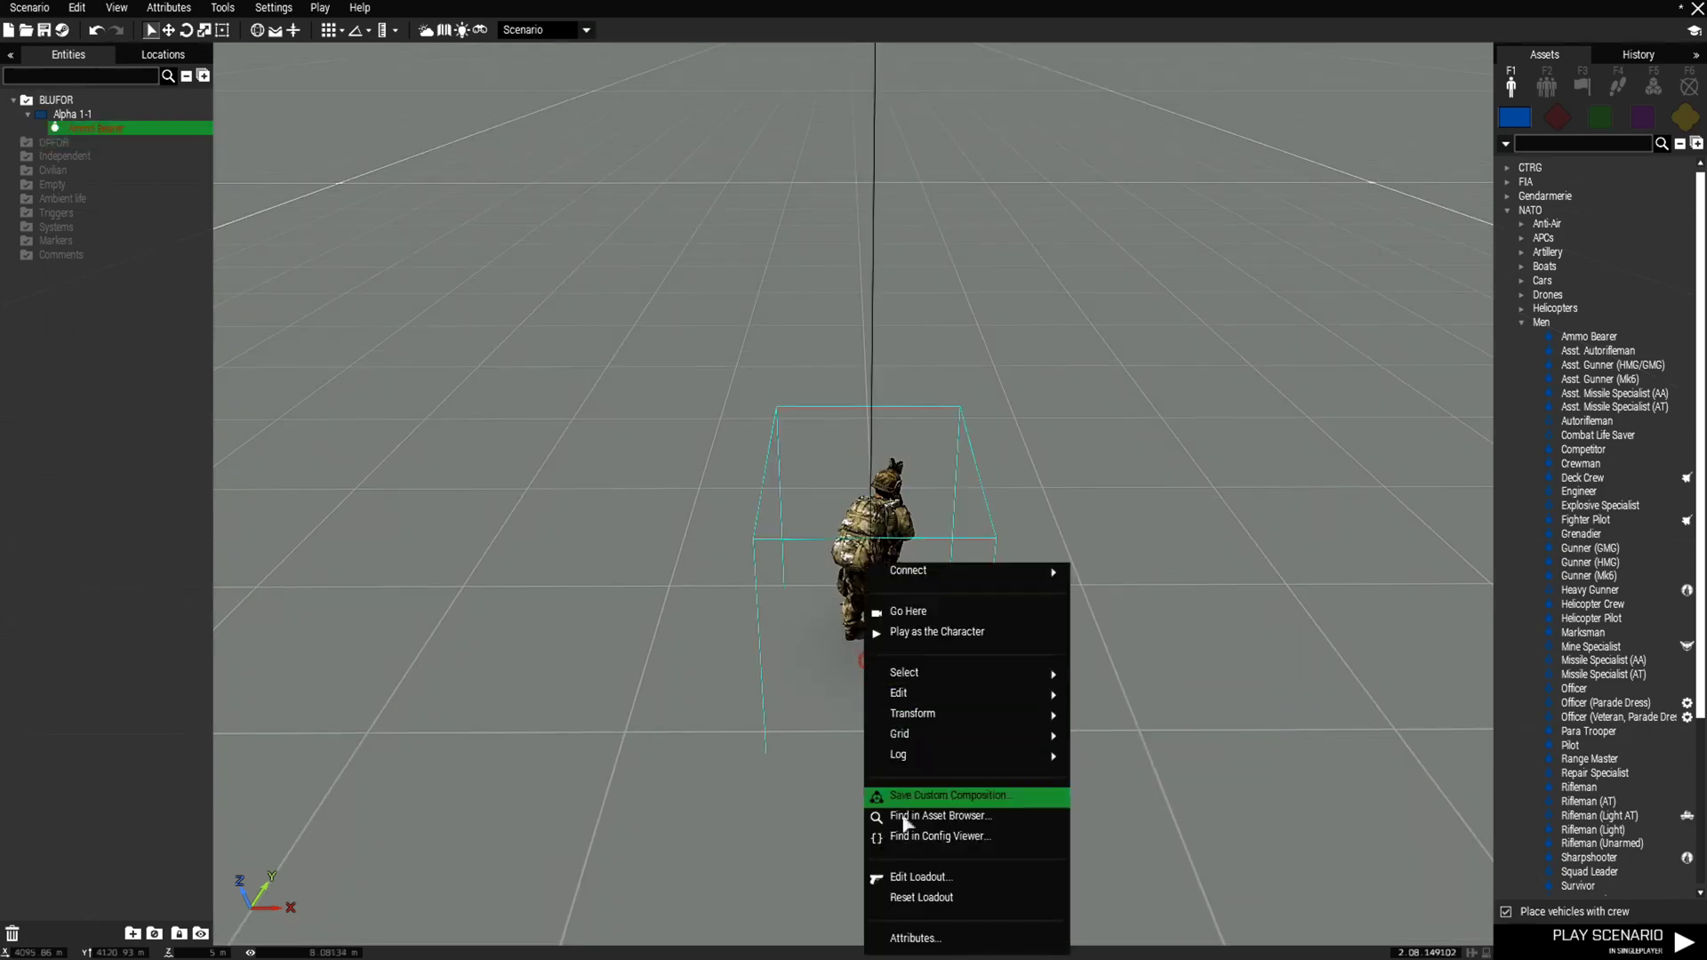
left_click(920, 941)
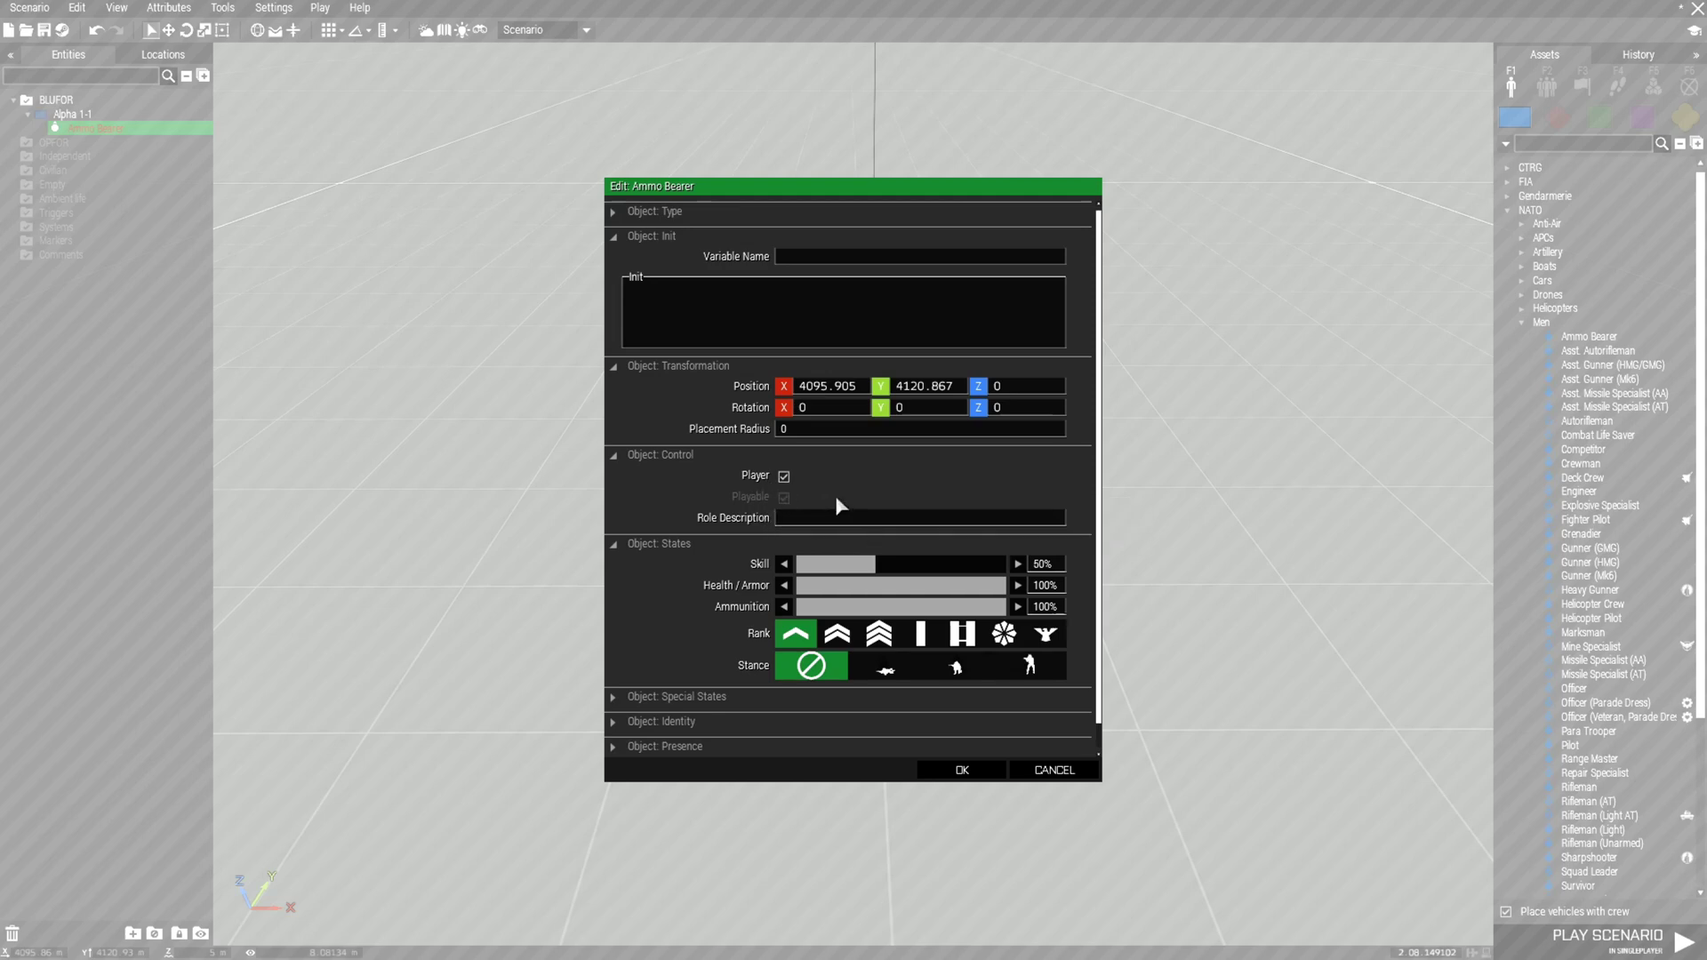
left_click(963, 770)
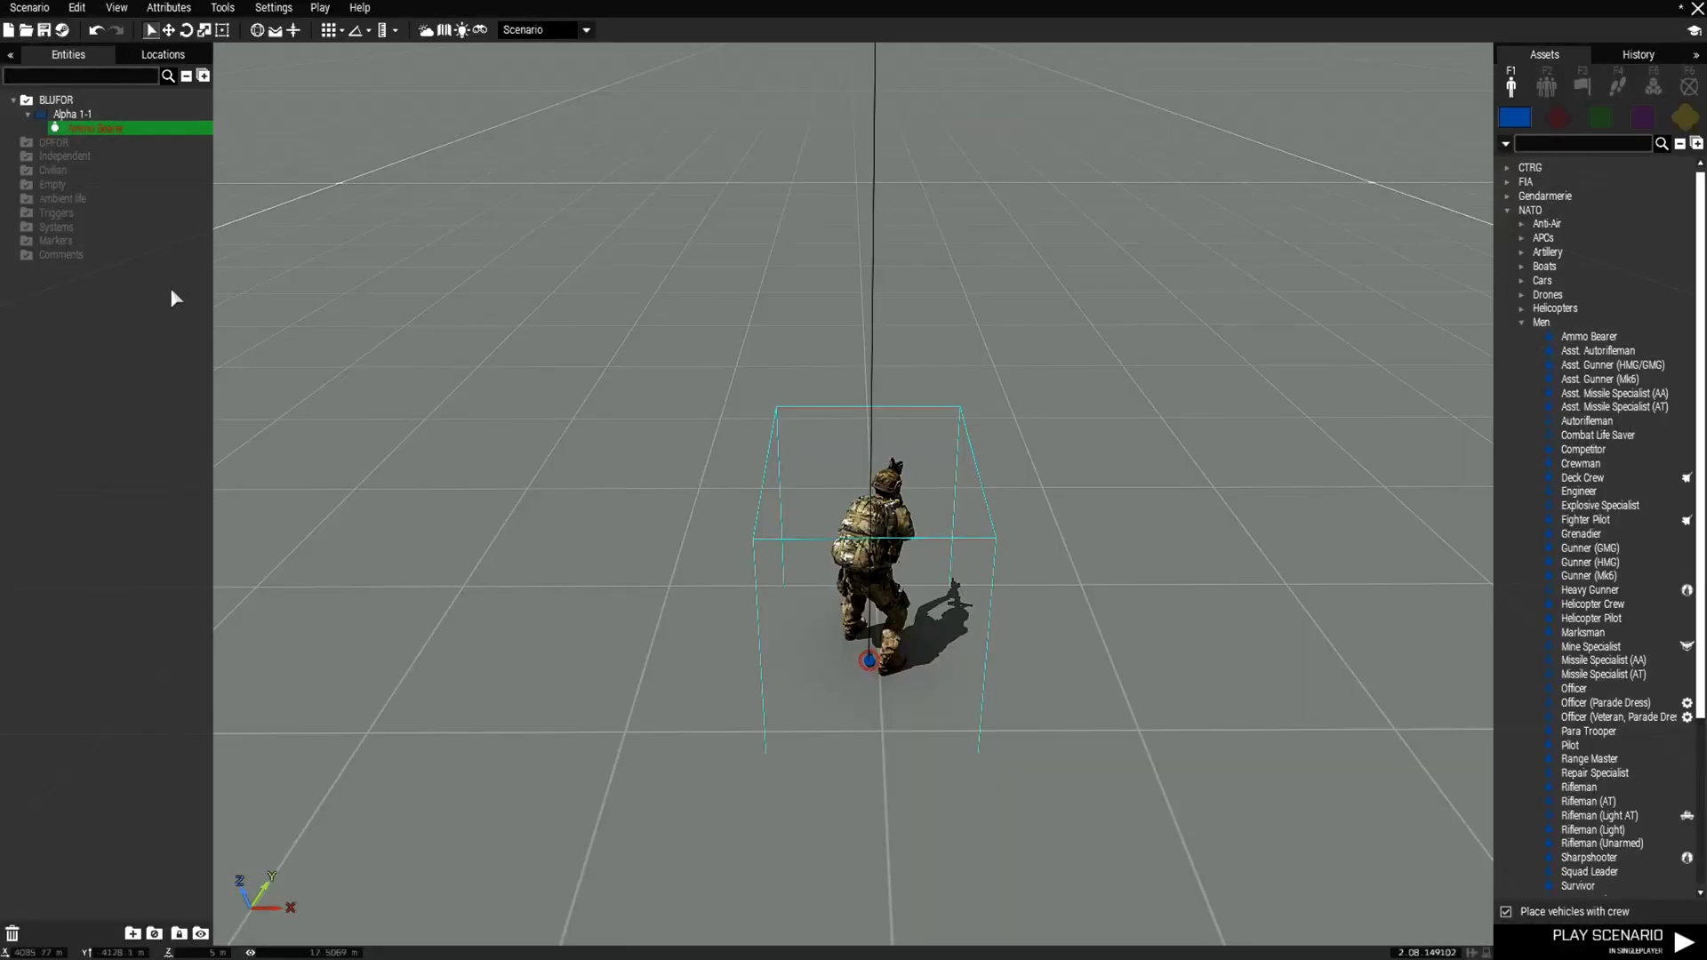
left_click(72, 113)
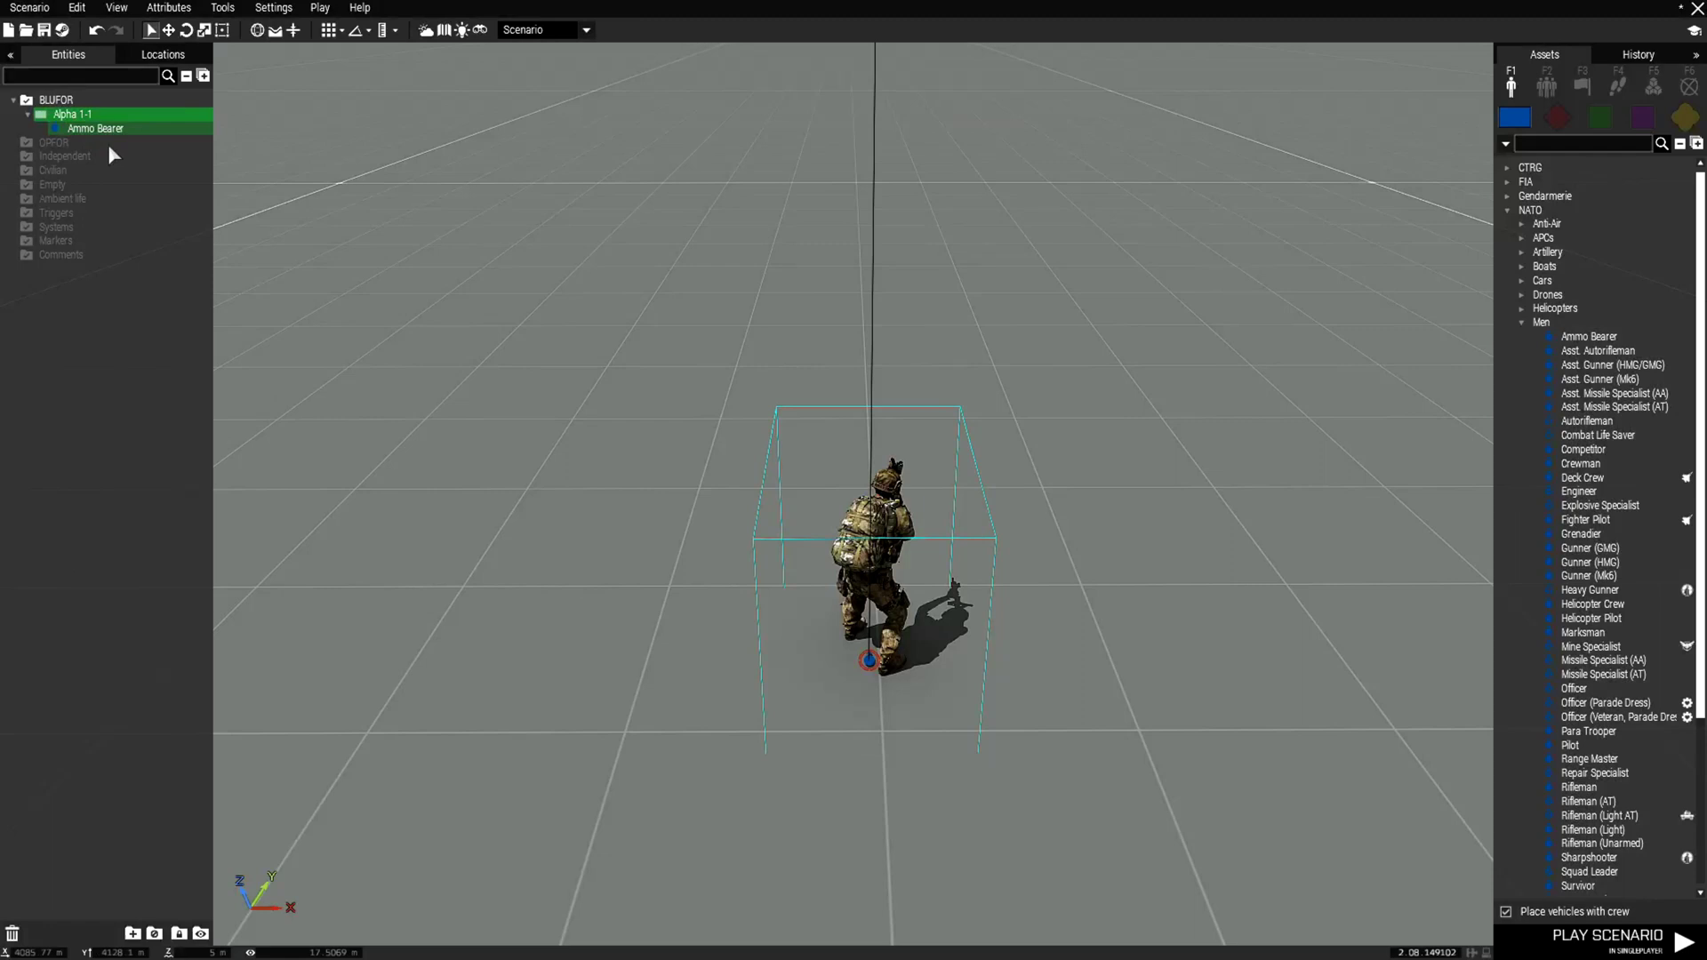
left_click_drag(62, 175, 114, 135)
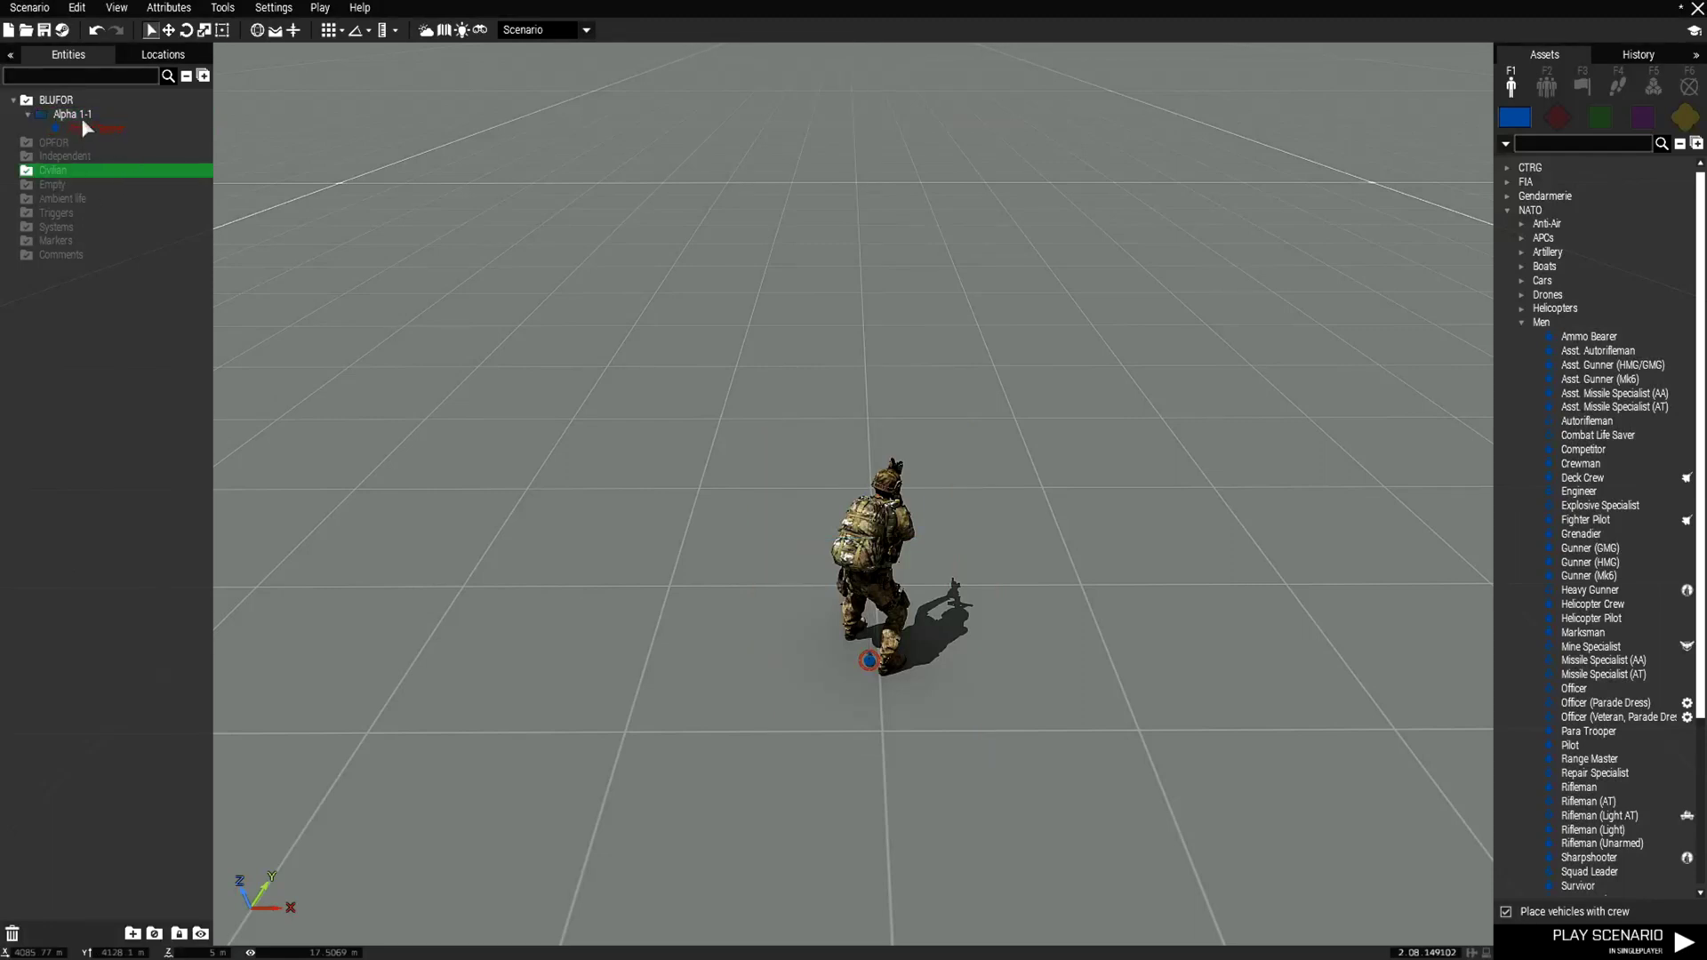
left_click(1601, 351)
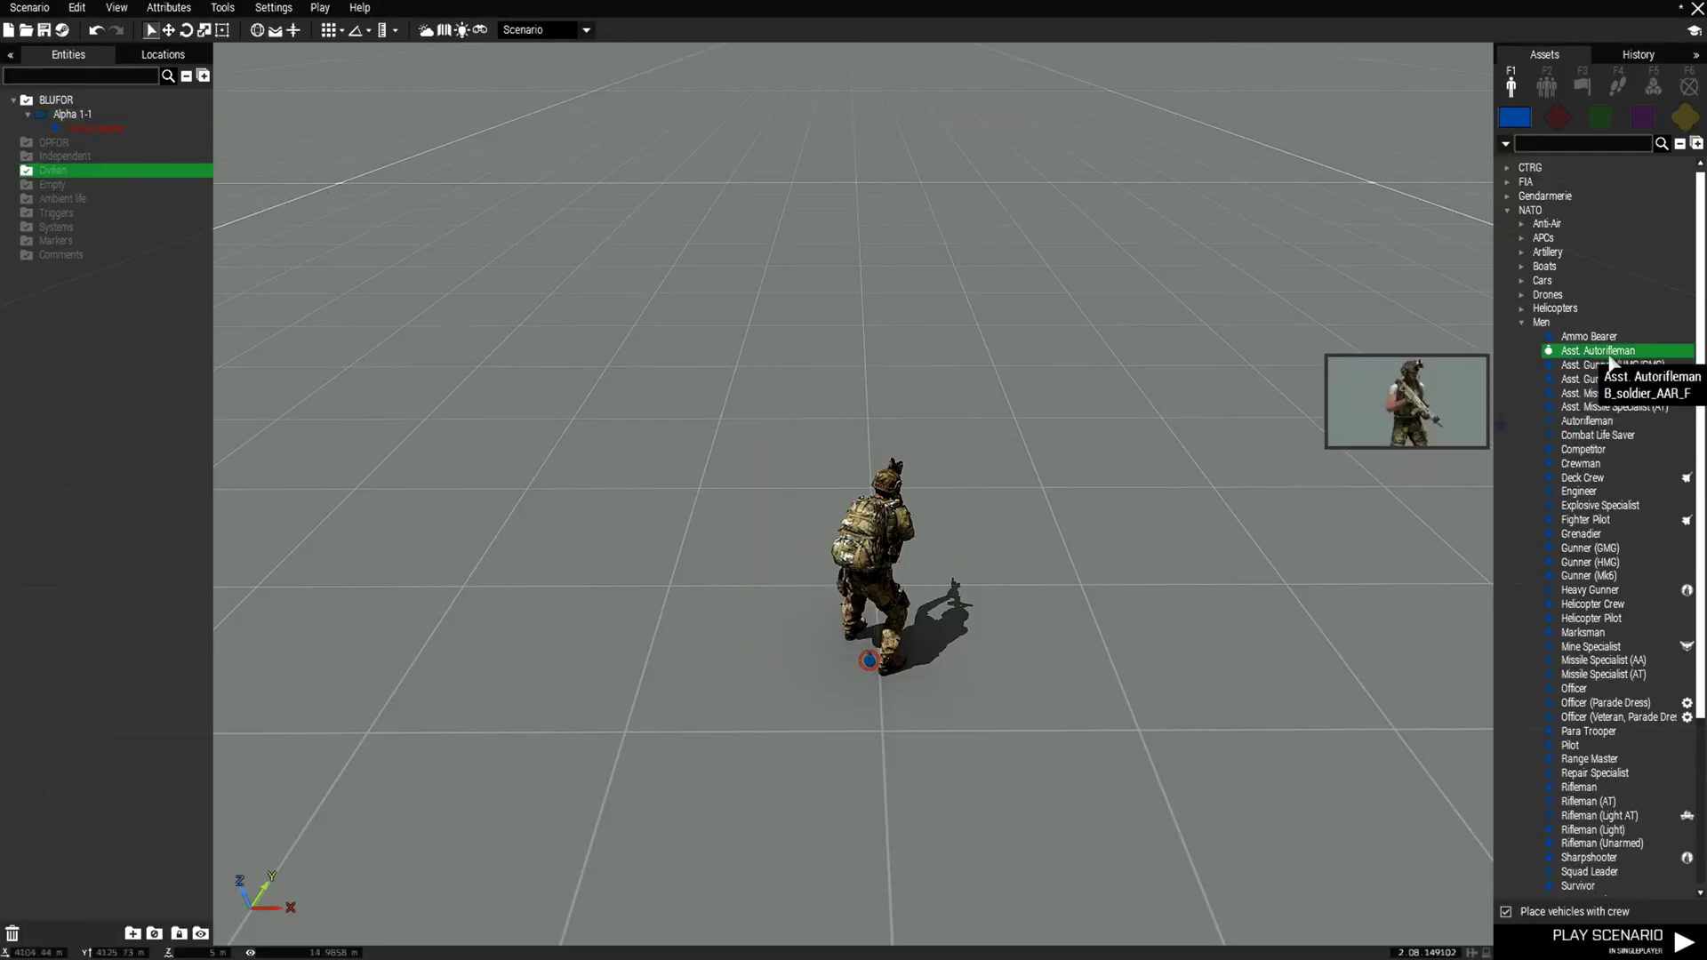
Place a NATO Asst. Autorifleman beside the Ammo Bearer and tick Playable in its Attributes
left_click(745, 716)
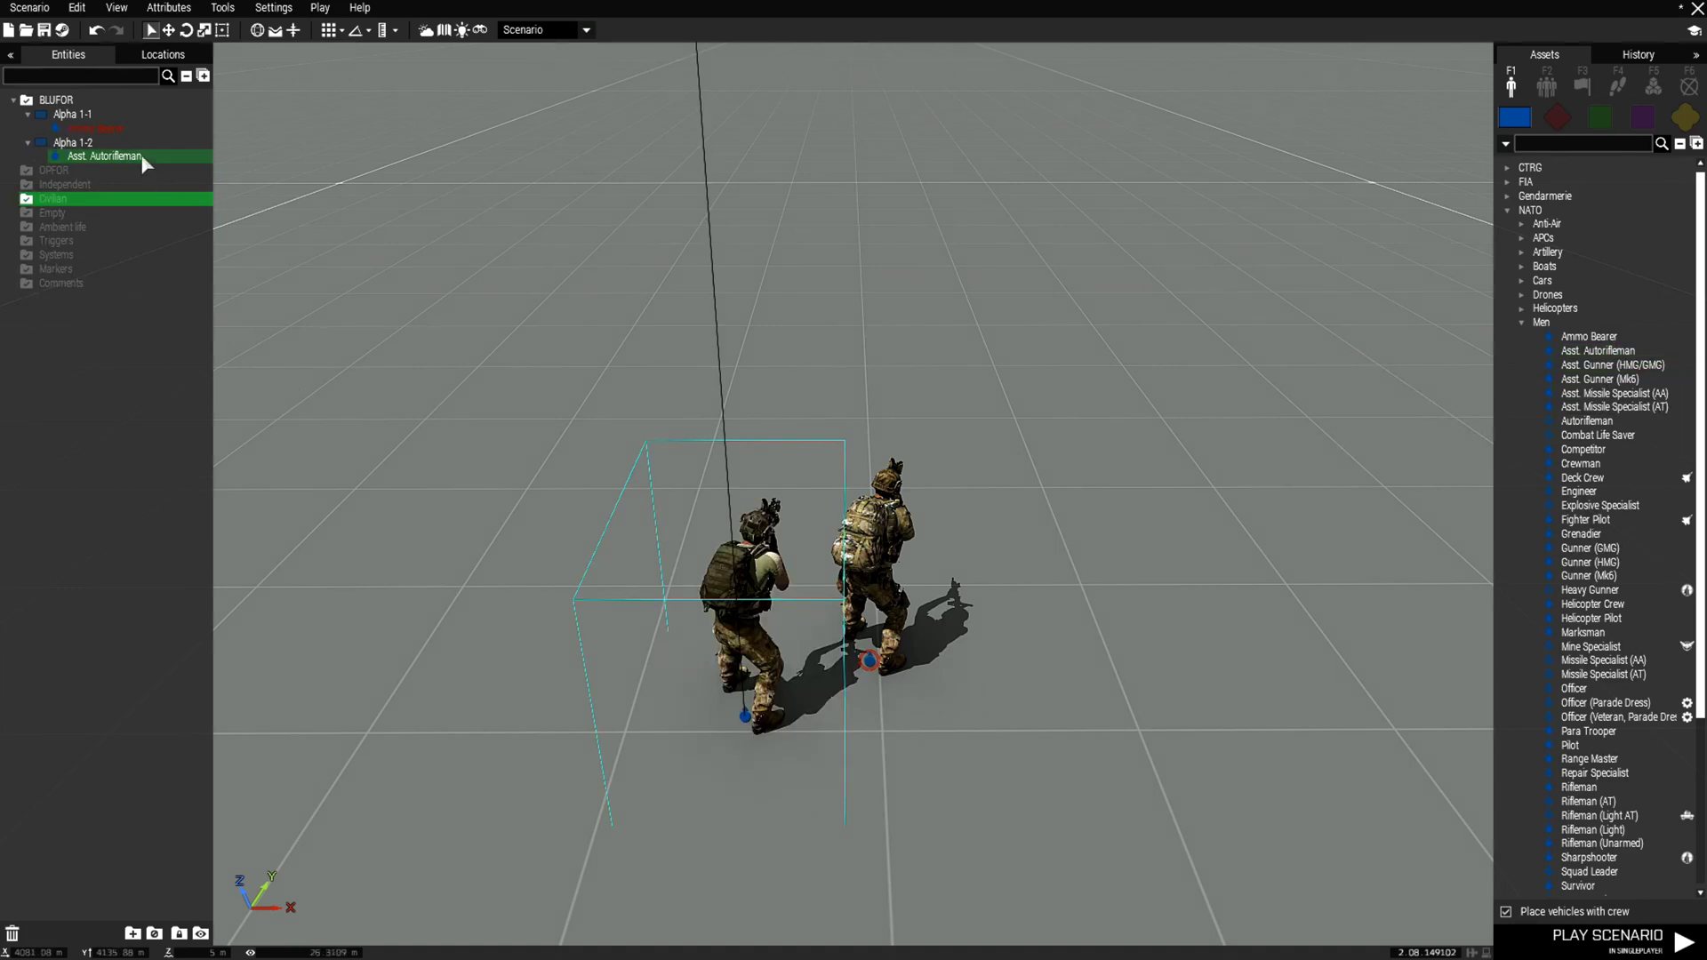
left_click(96, 129)
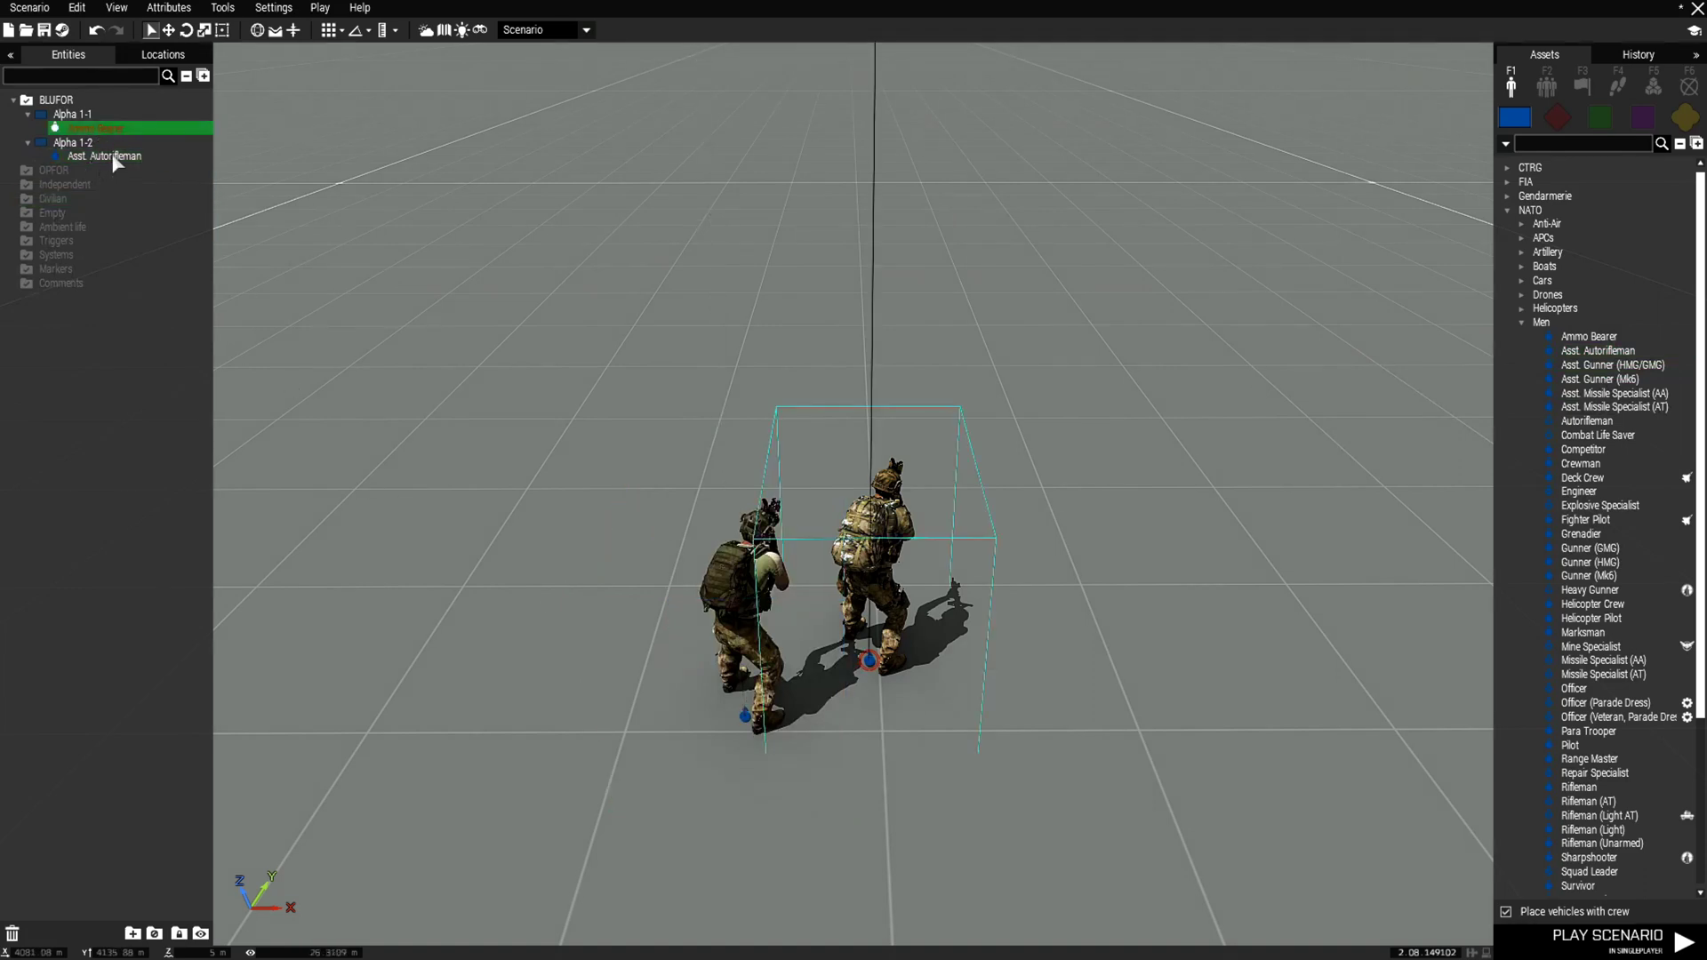
left_click(743, 716)
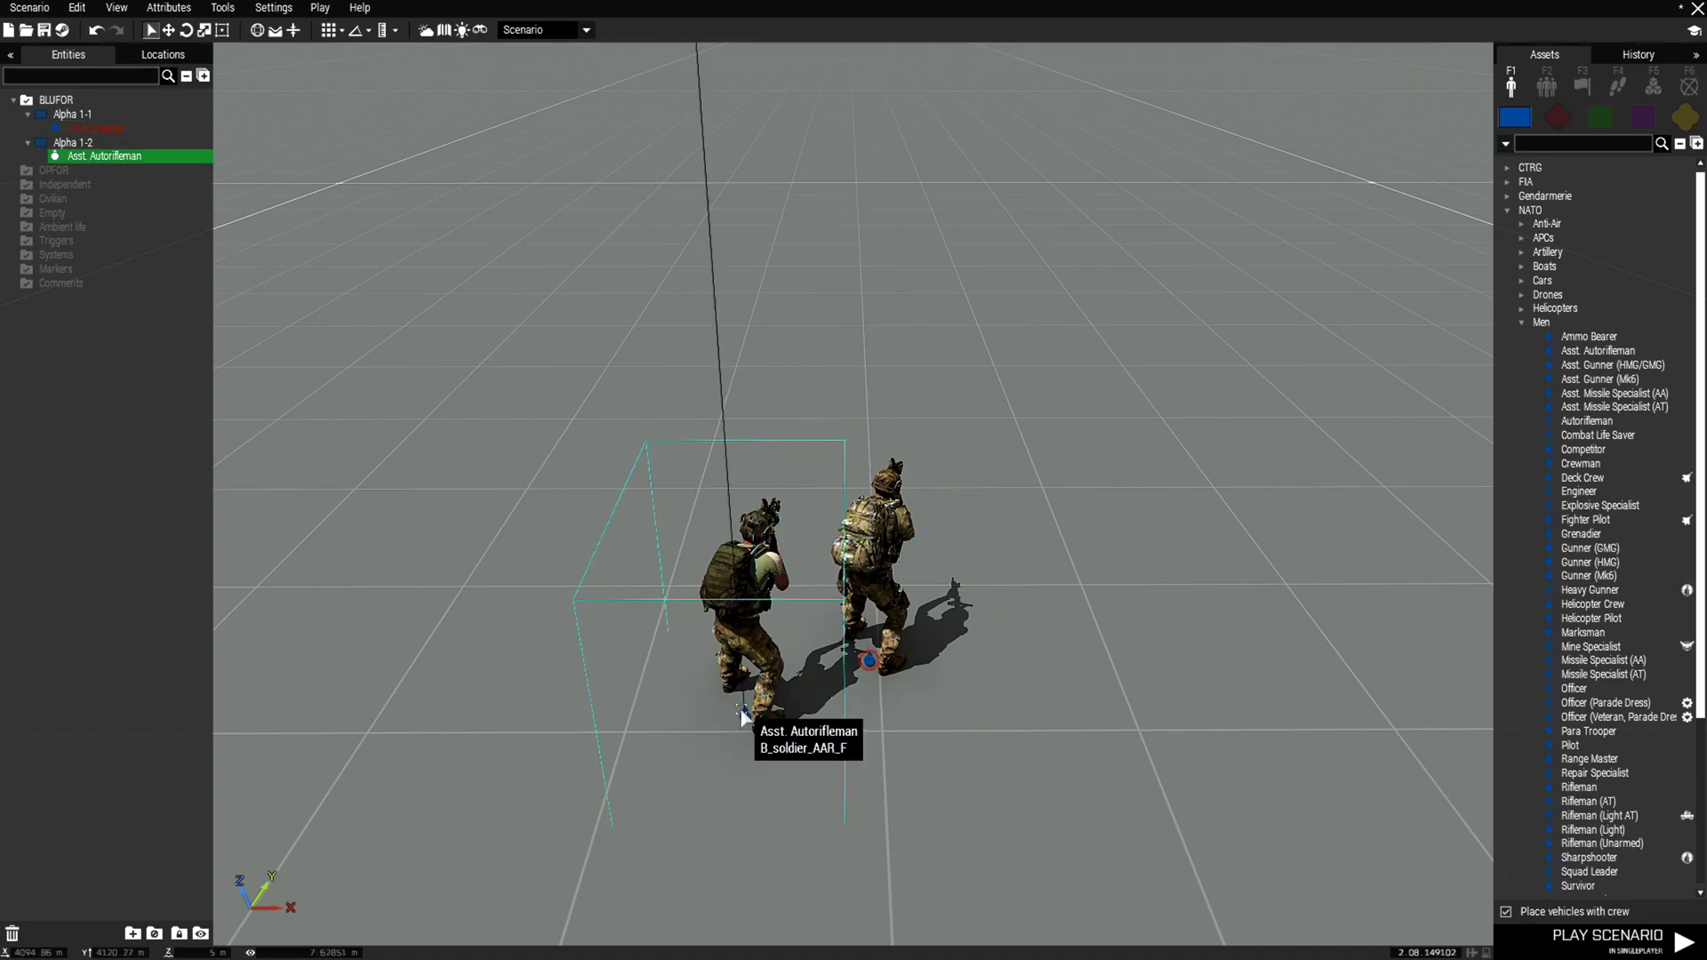
right_click(743, 716)
left_click(783, 941)
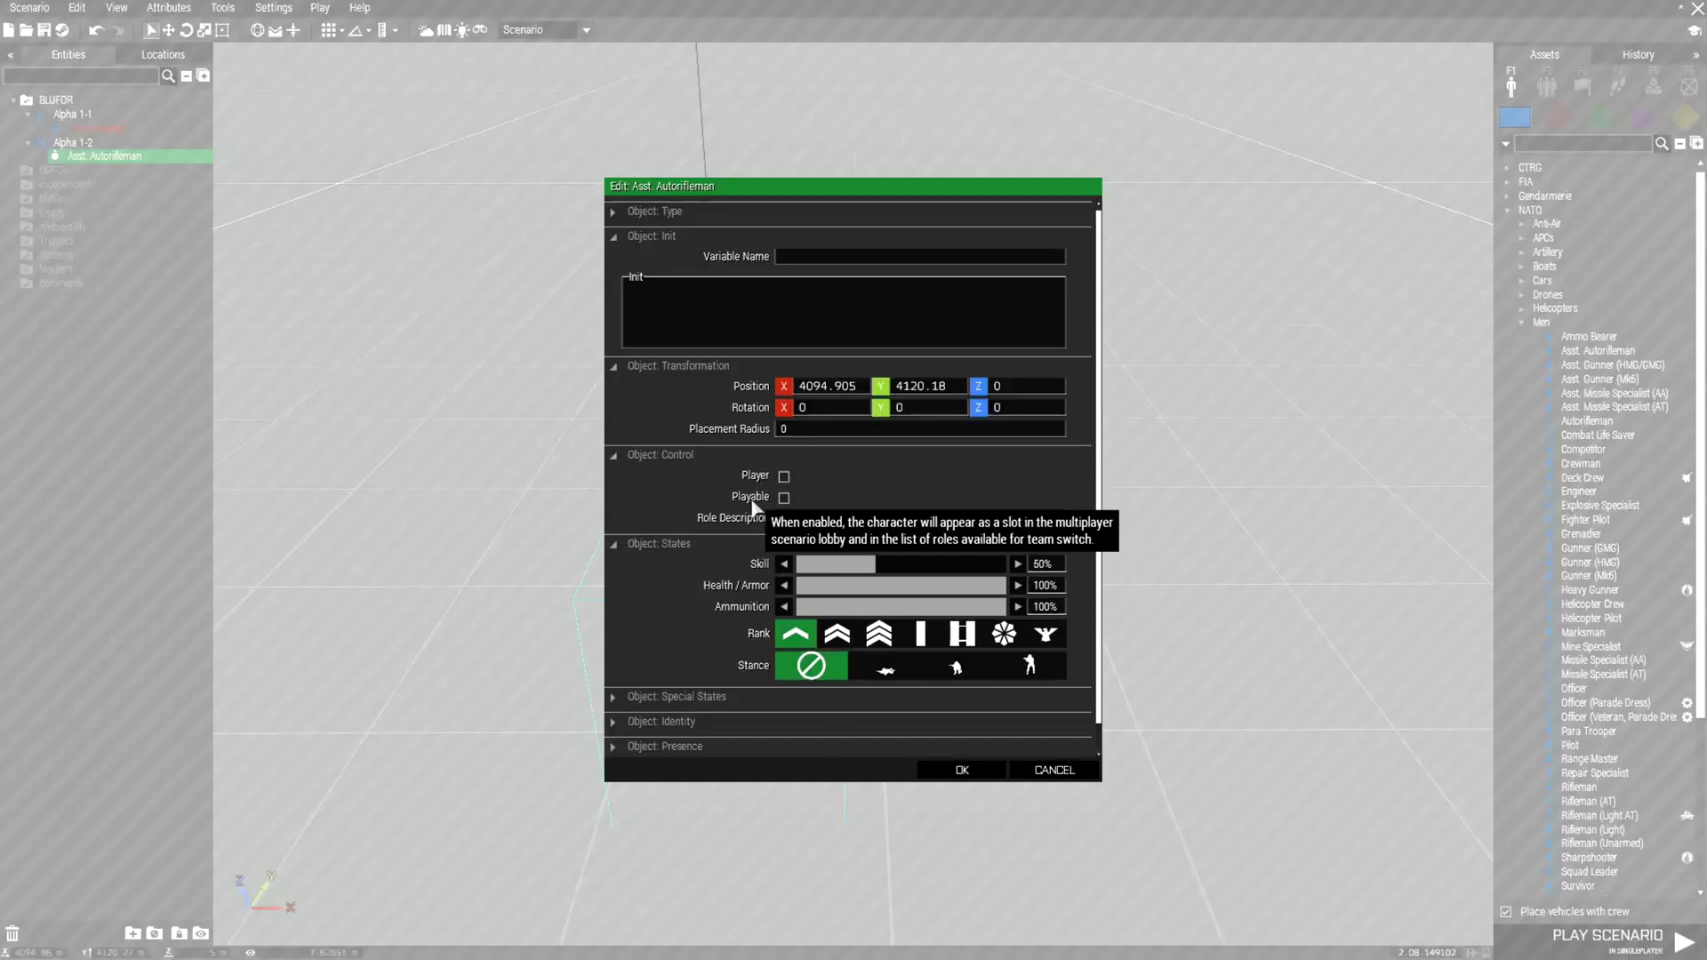
left_click(783, 498)
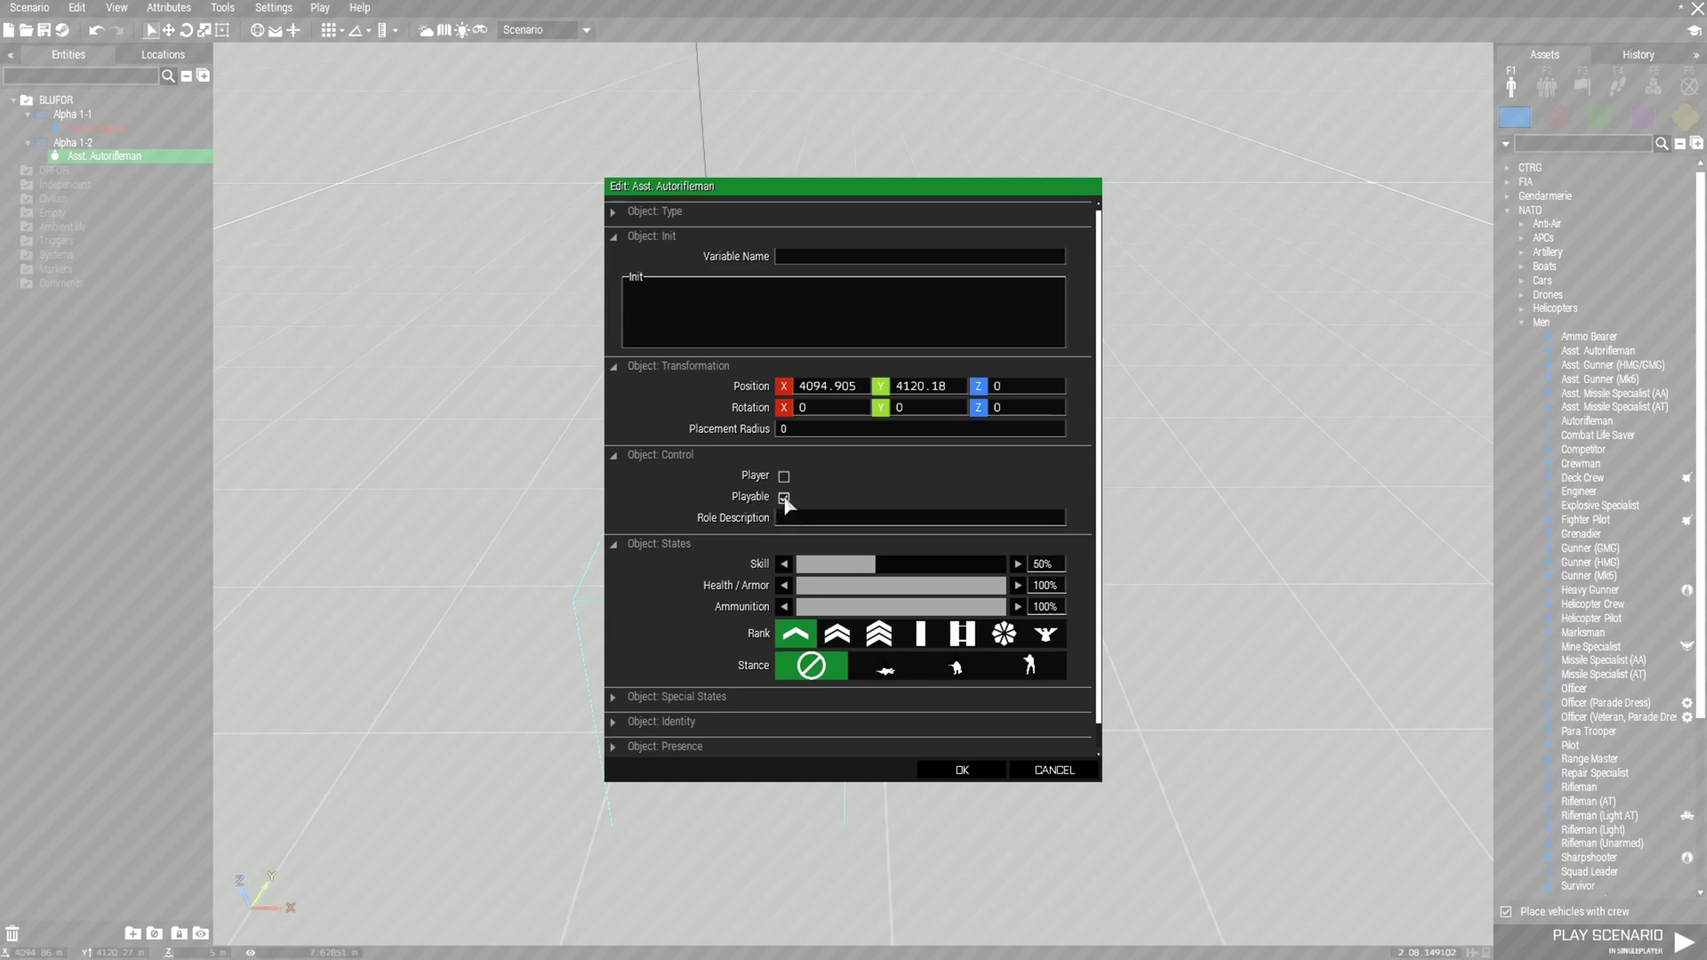
left_click(956, 774)
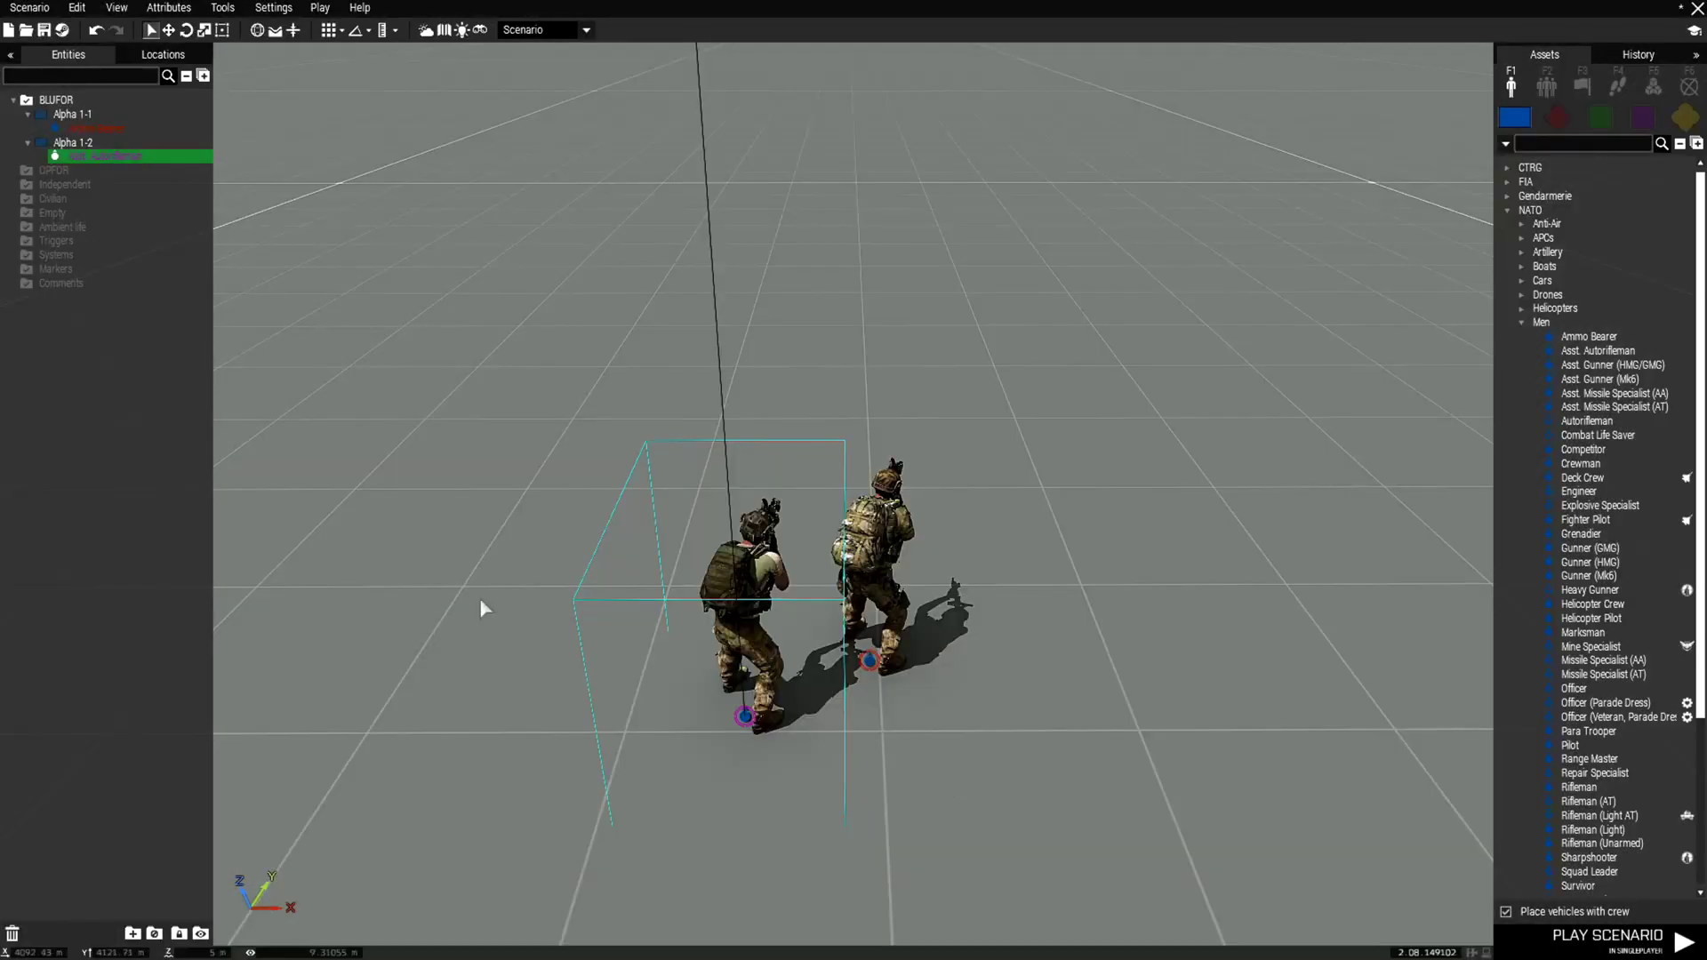
left_click(100, 128)
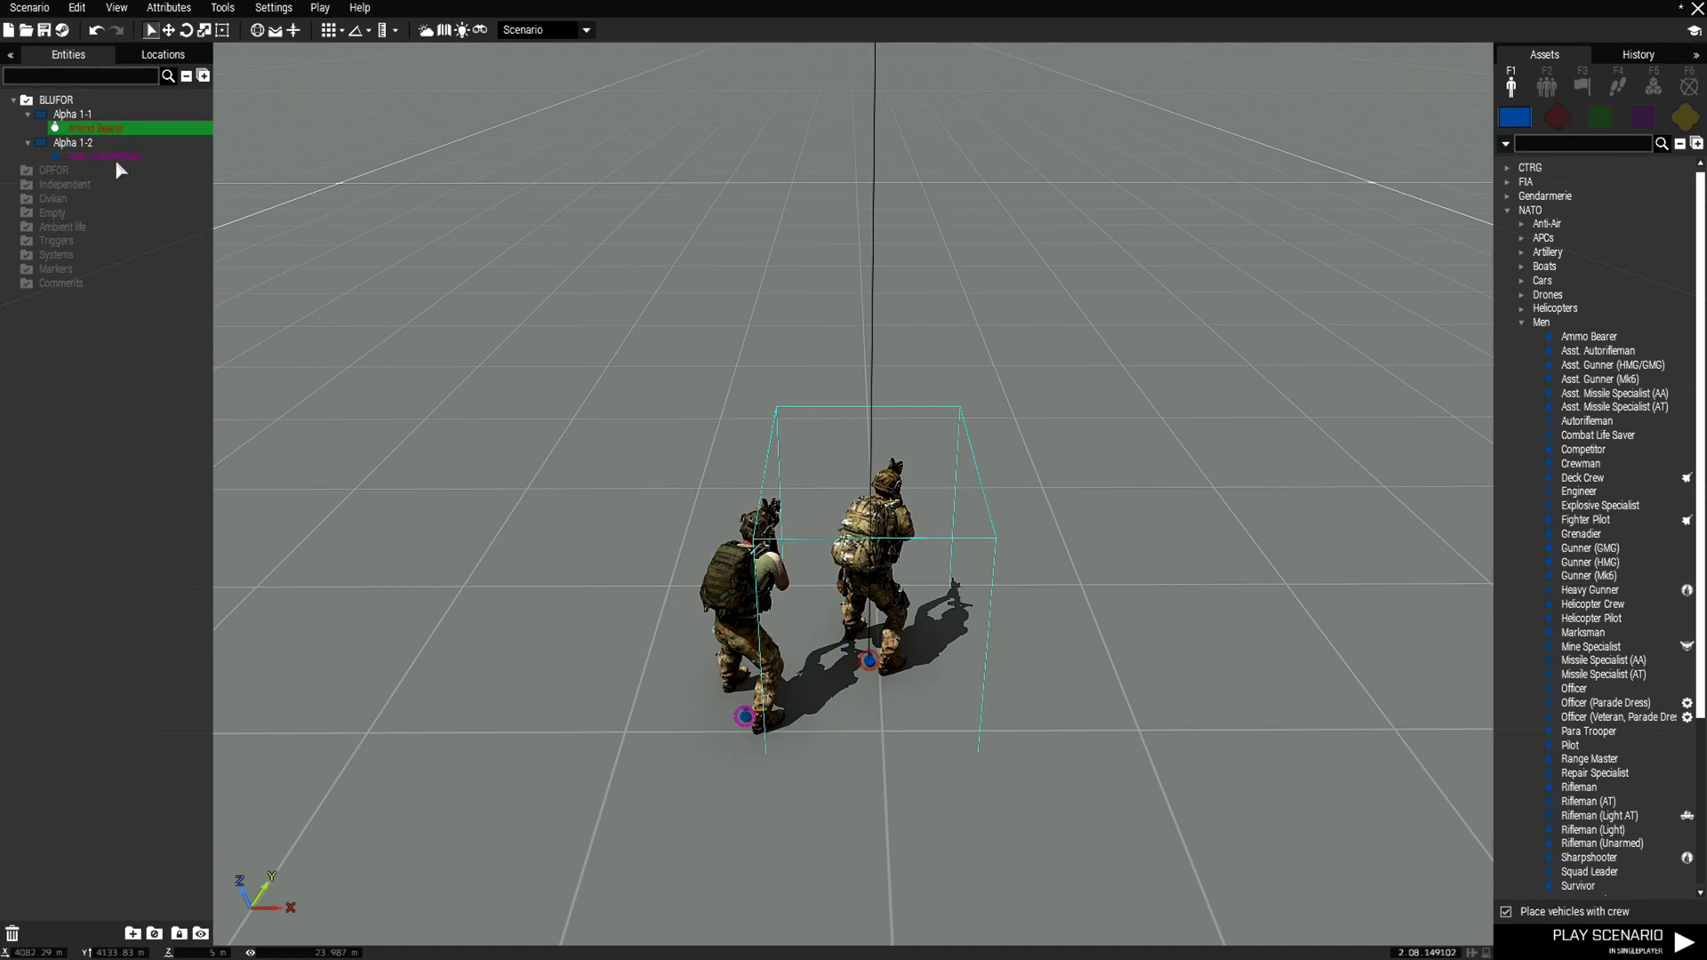
left_click(1583, 449)
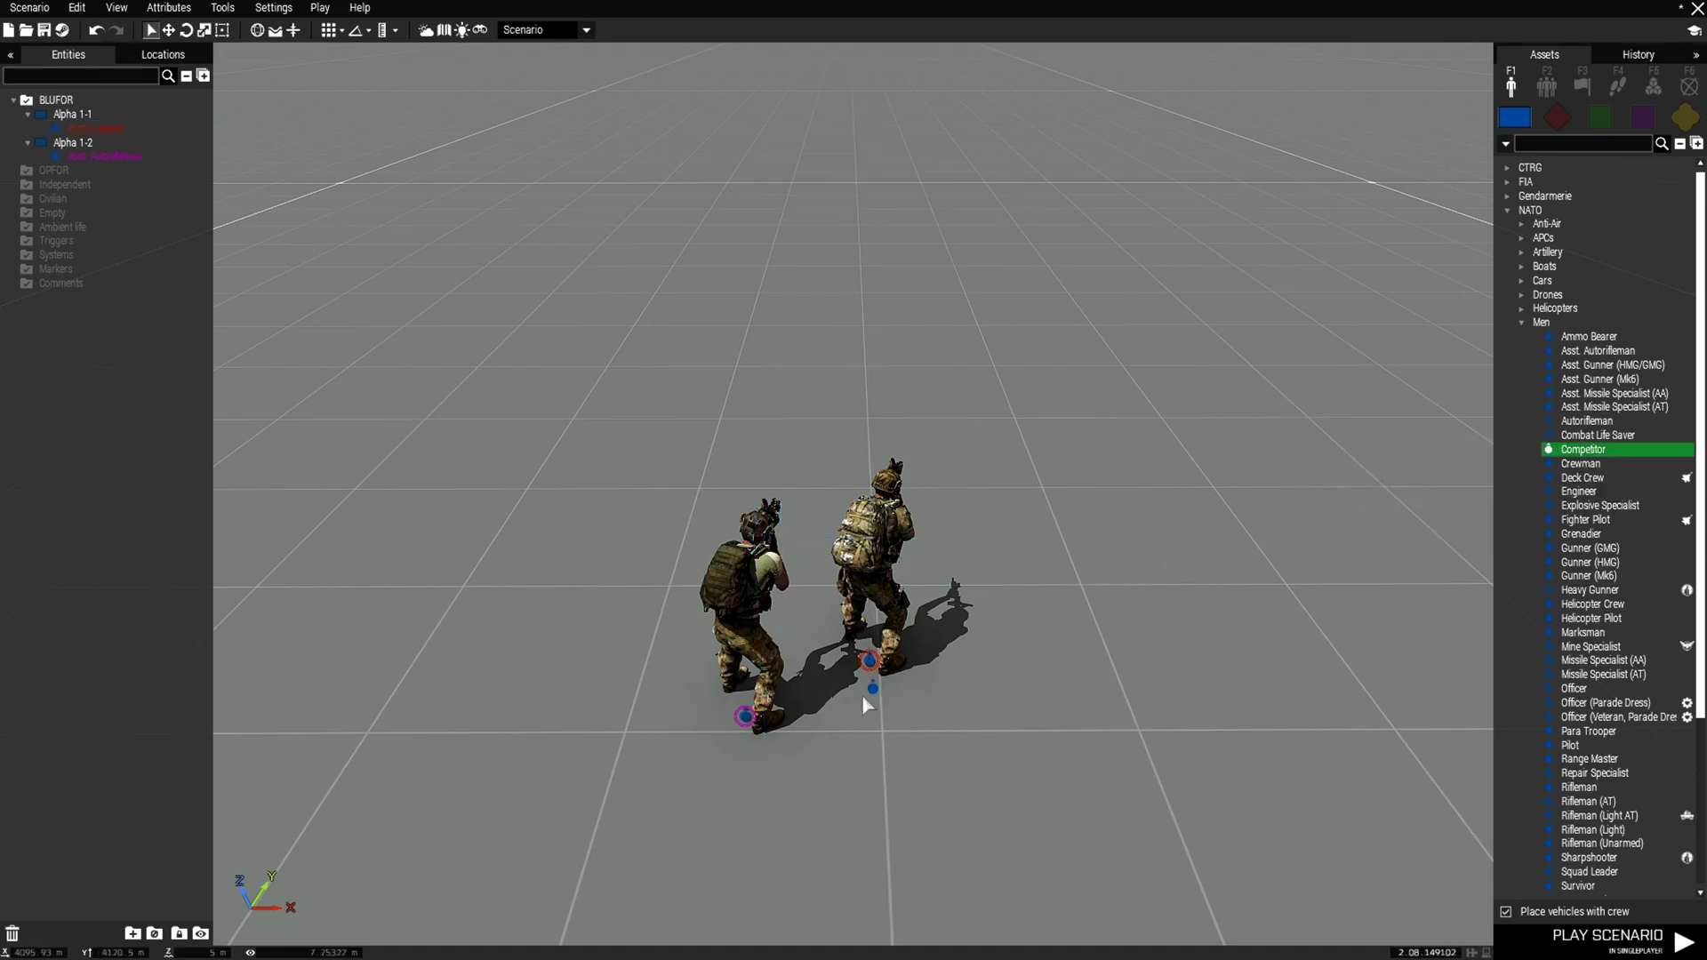
Place a NATO Competitor left of the soldiers and a CSAT Ammo Bearer beyond them
left_click(562, 762)
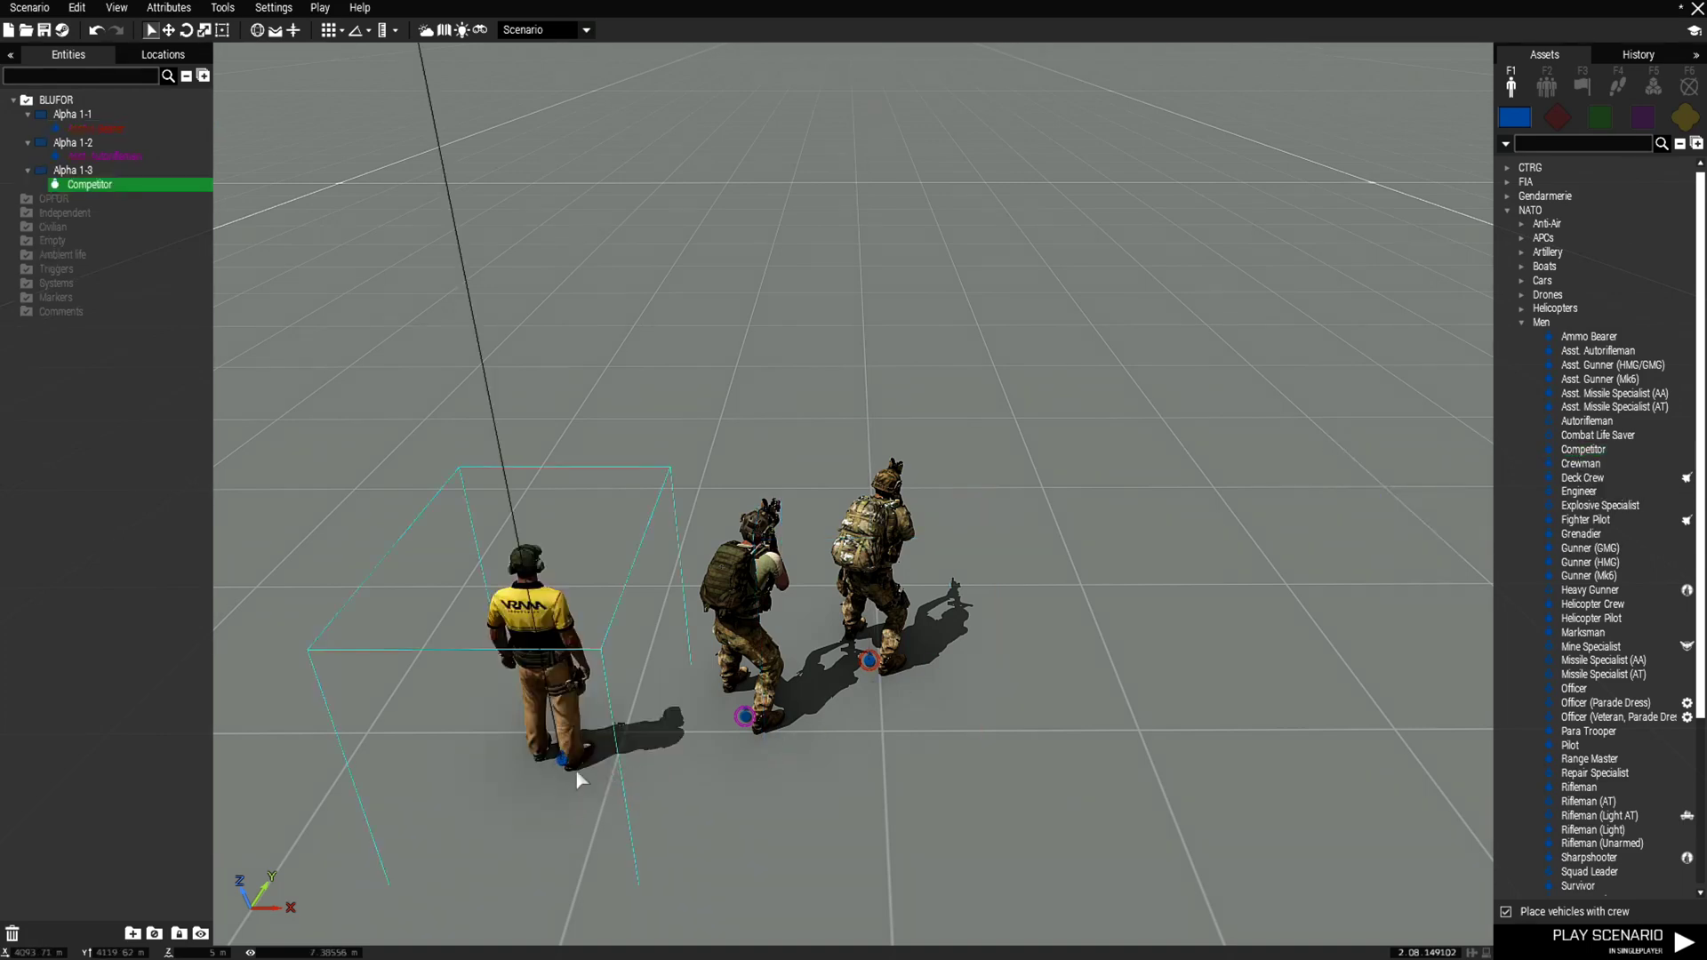
left_click(118, 158)
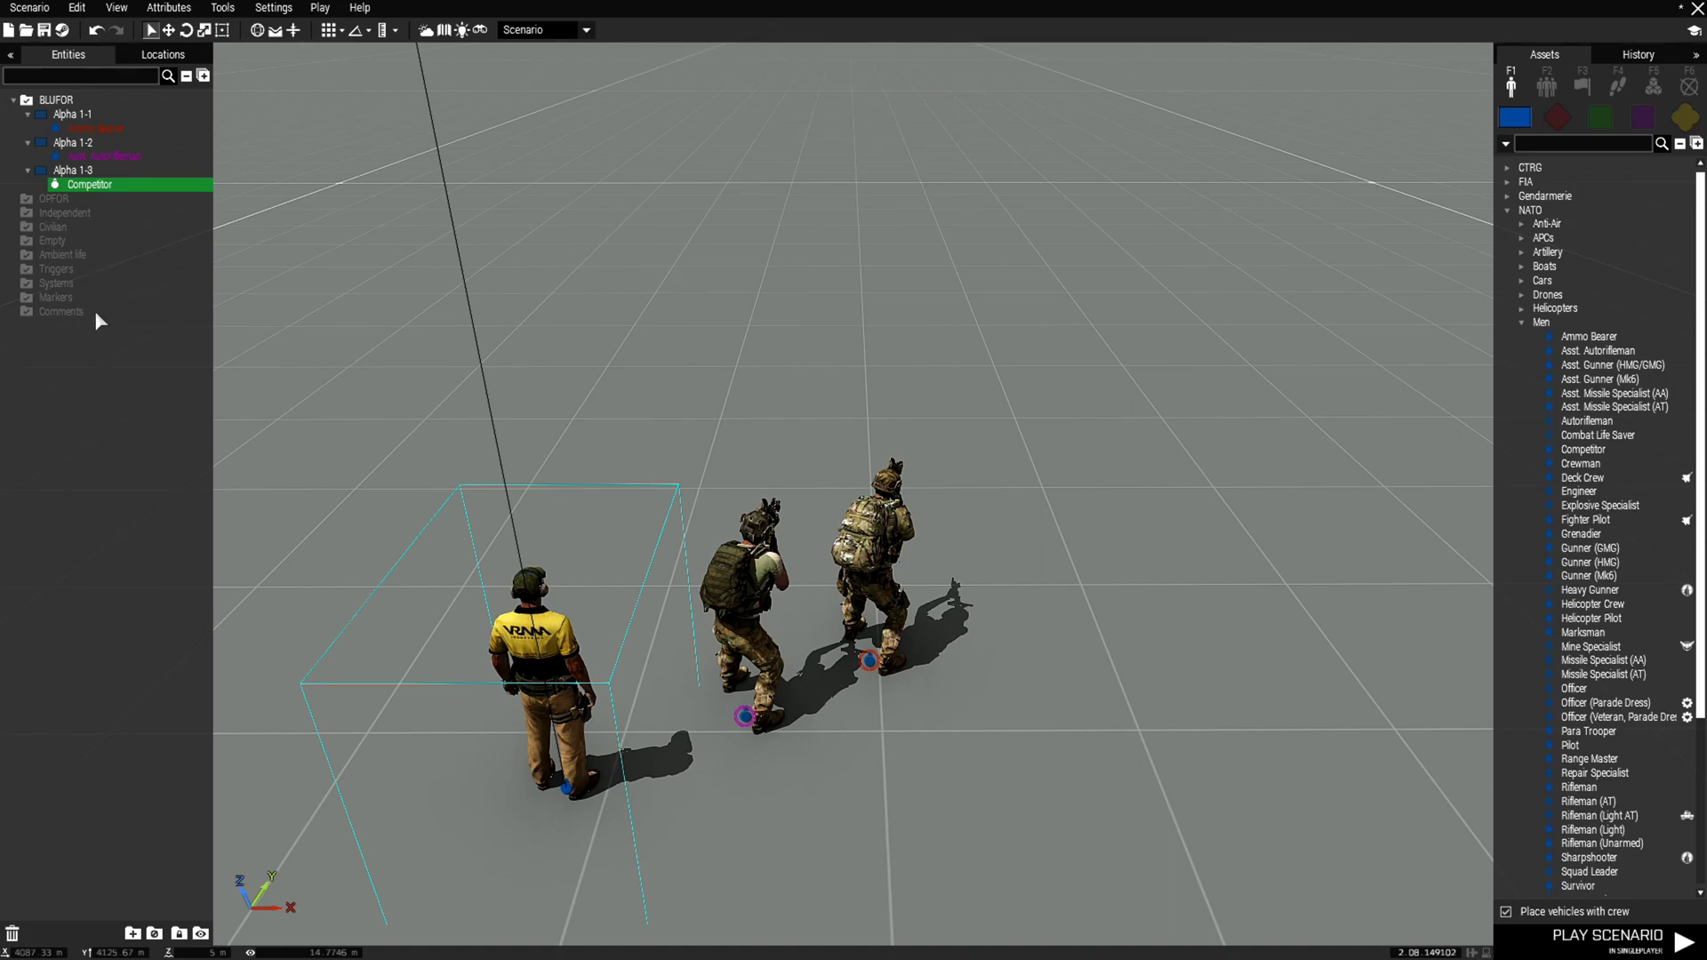
left_click(1558, 117)
left_click(1589, 294)
left_click(1080, 470)
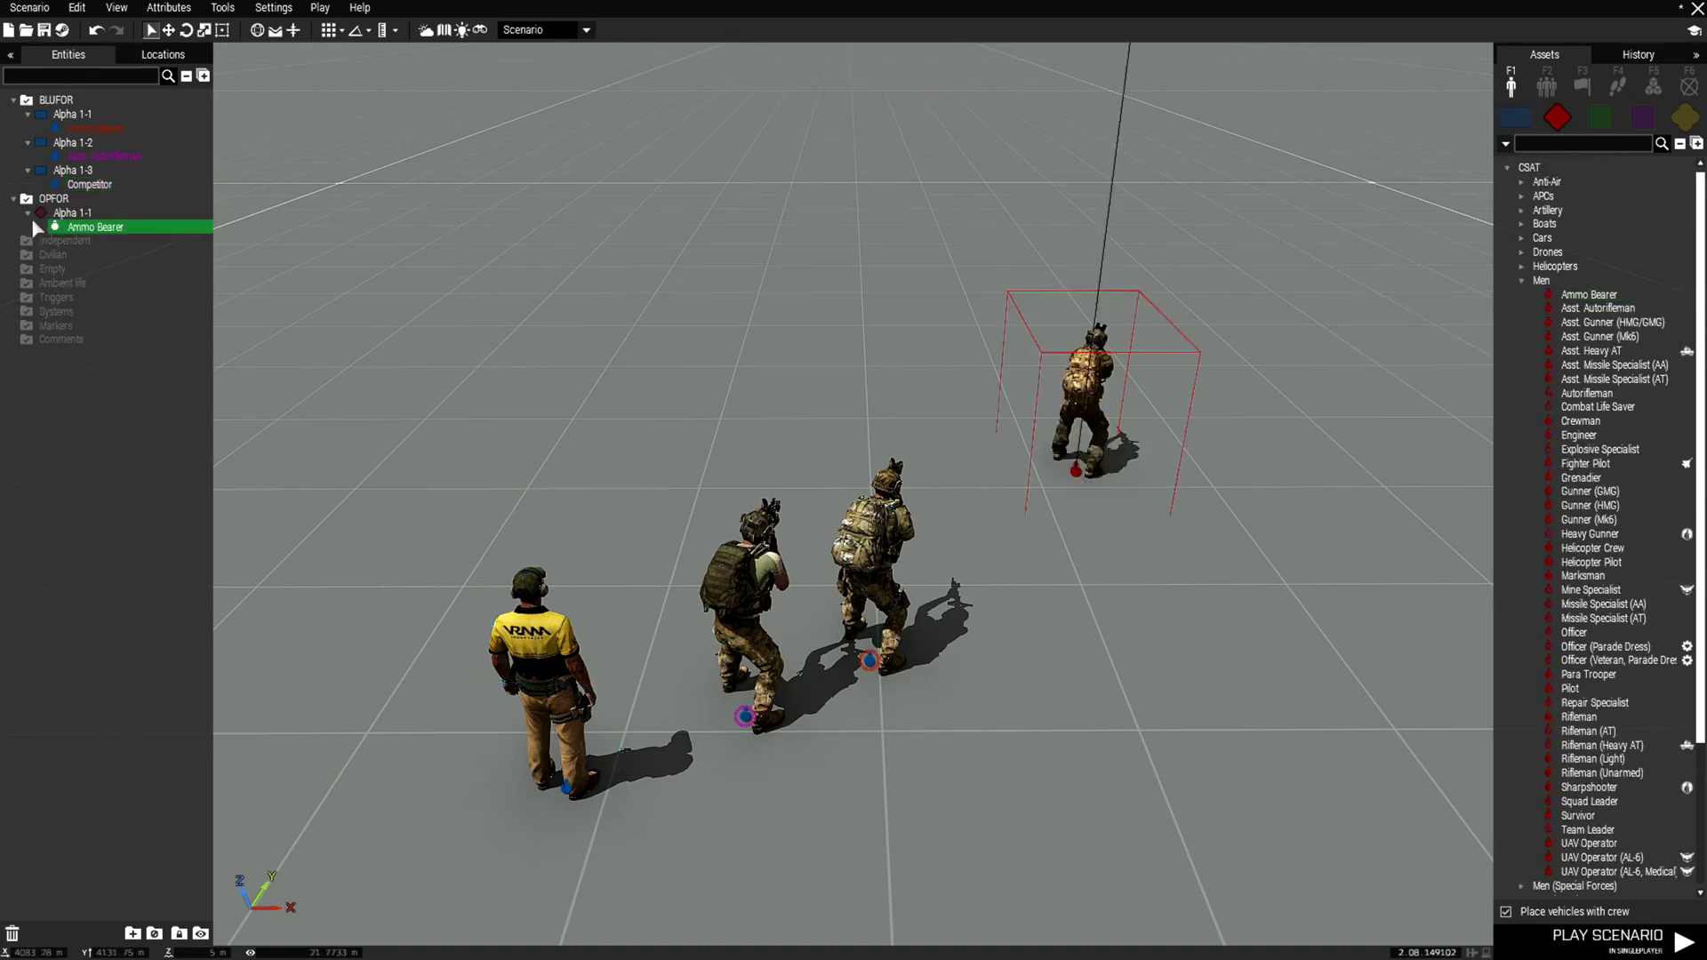
Place an Independent AAF Ammo Bearer on the grid
left_click(1605, 121)
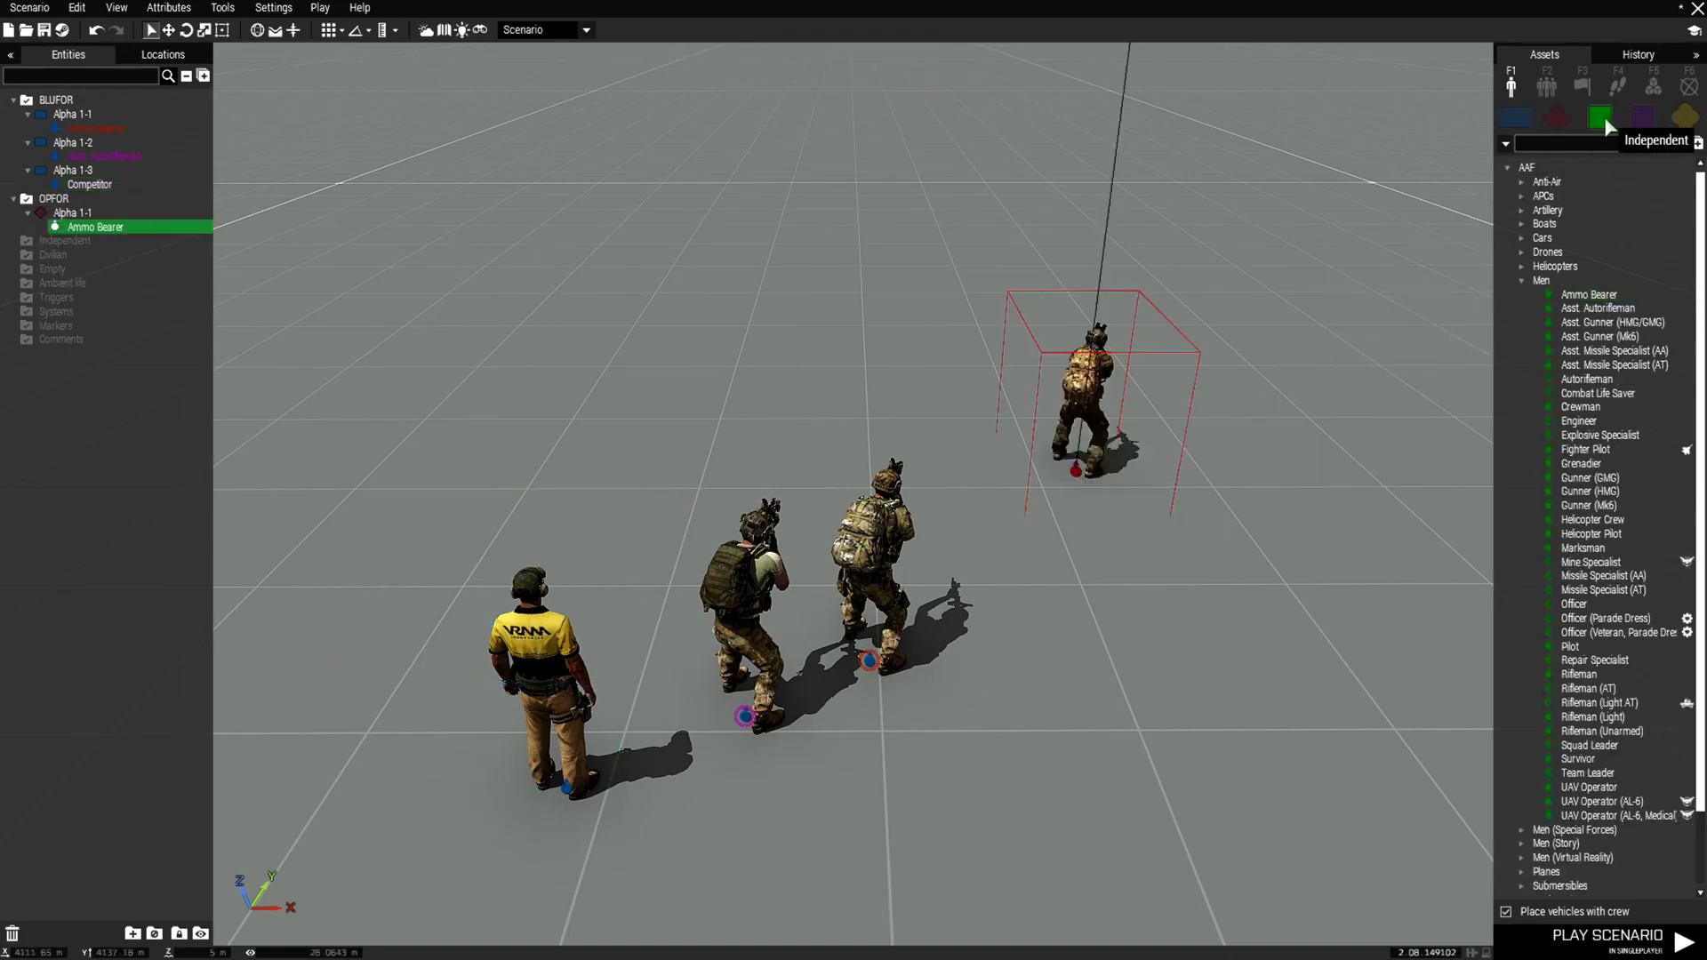
left_click(1589, 294)
left_click(1212, 451)
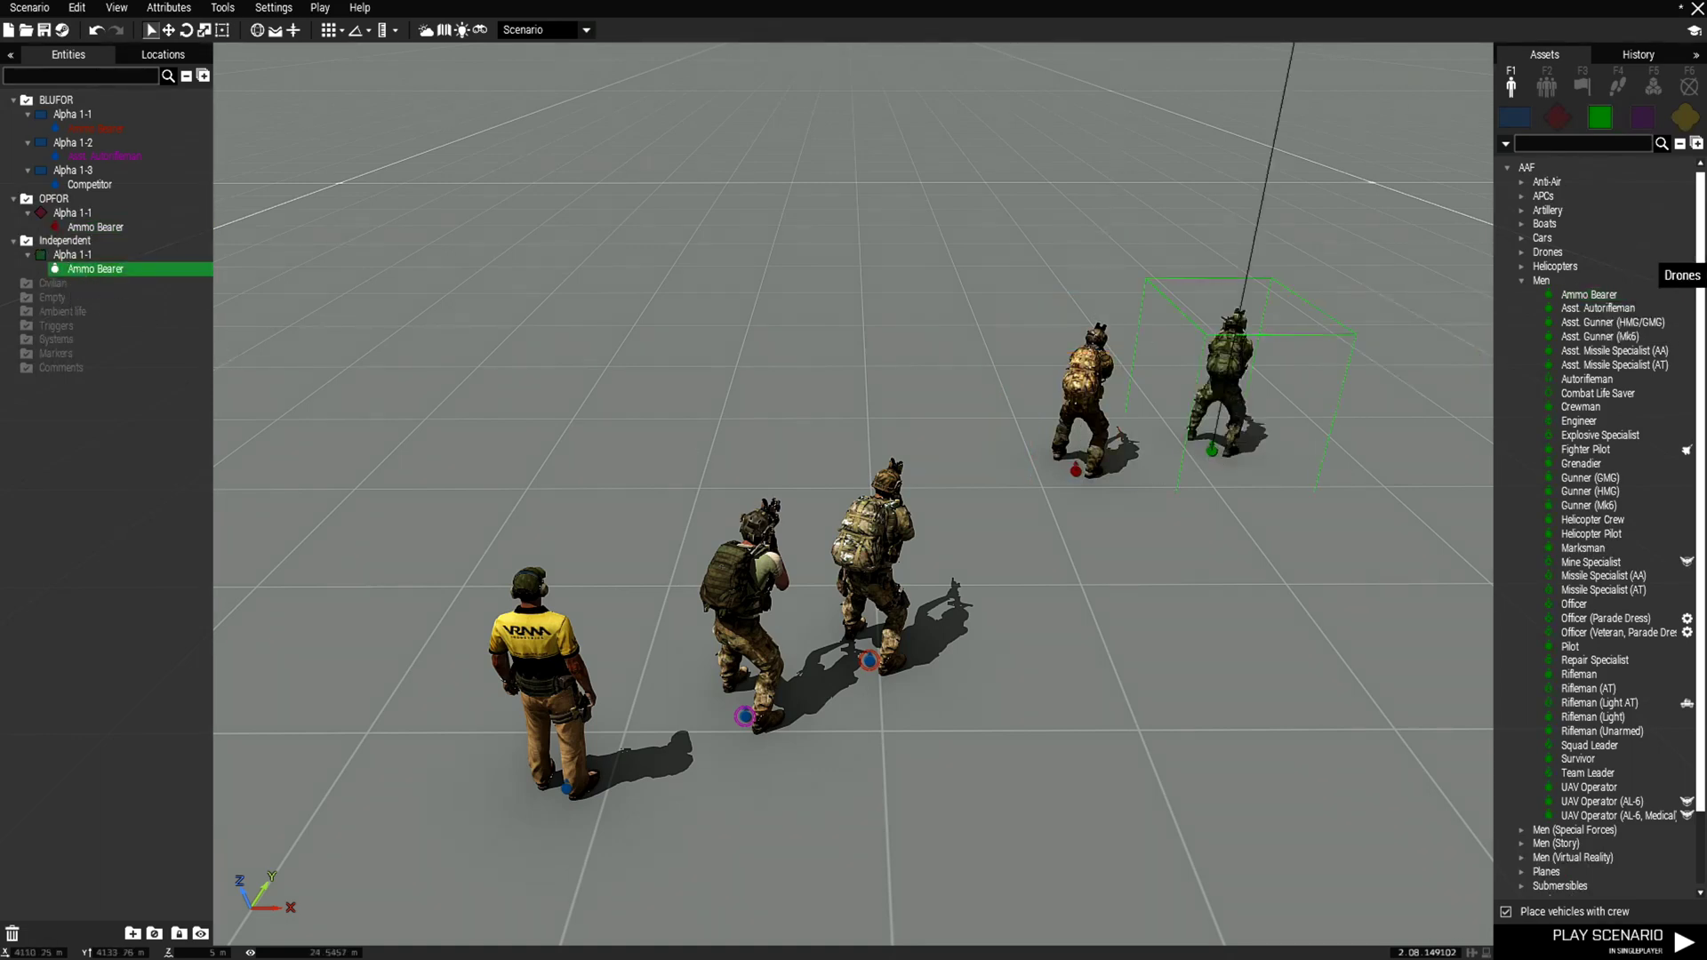
Place a Civilian (Casual) 2 between the rear soldiers
left_click(1642, 116)
left_click(1596, 294)
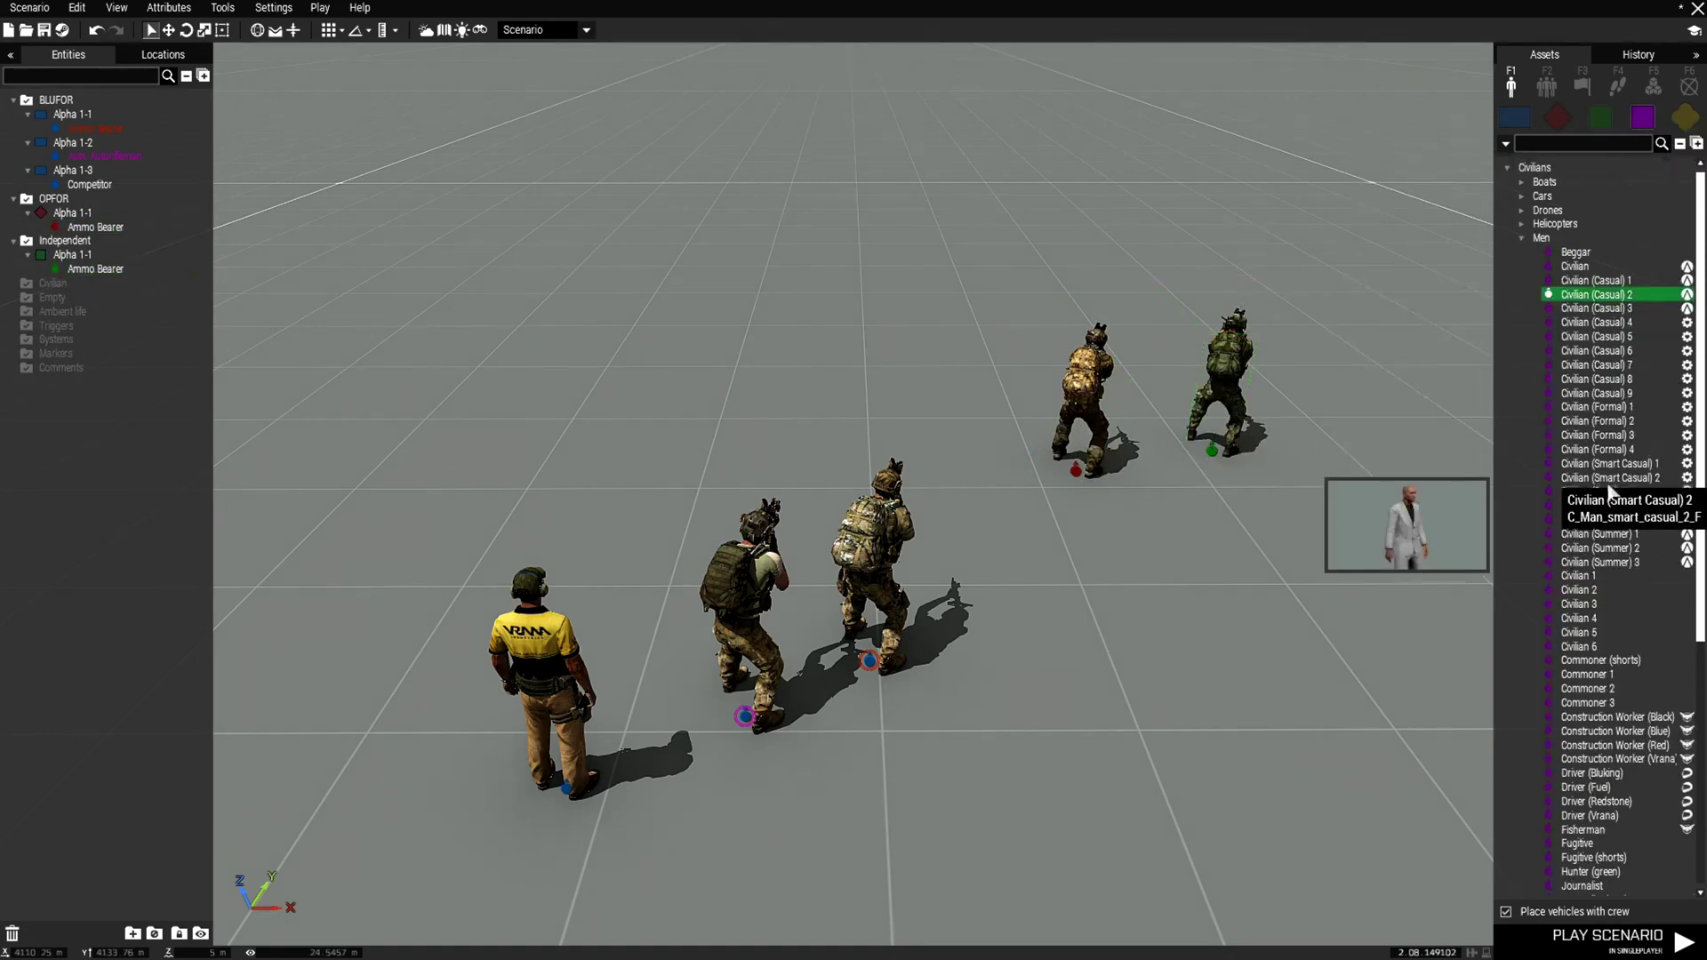
left_click(1580, 590)
left_click(1130, 521)
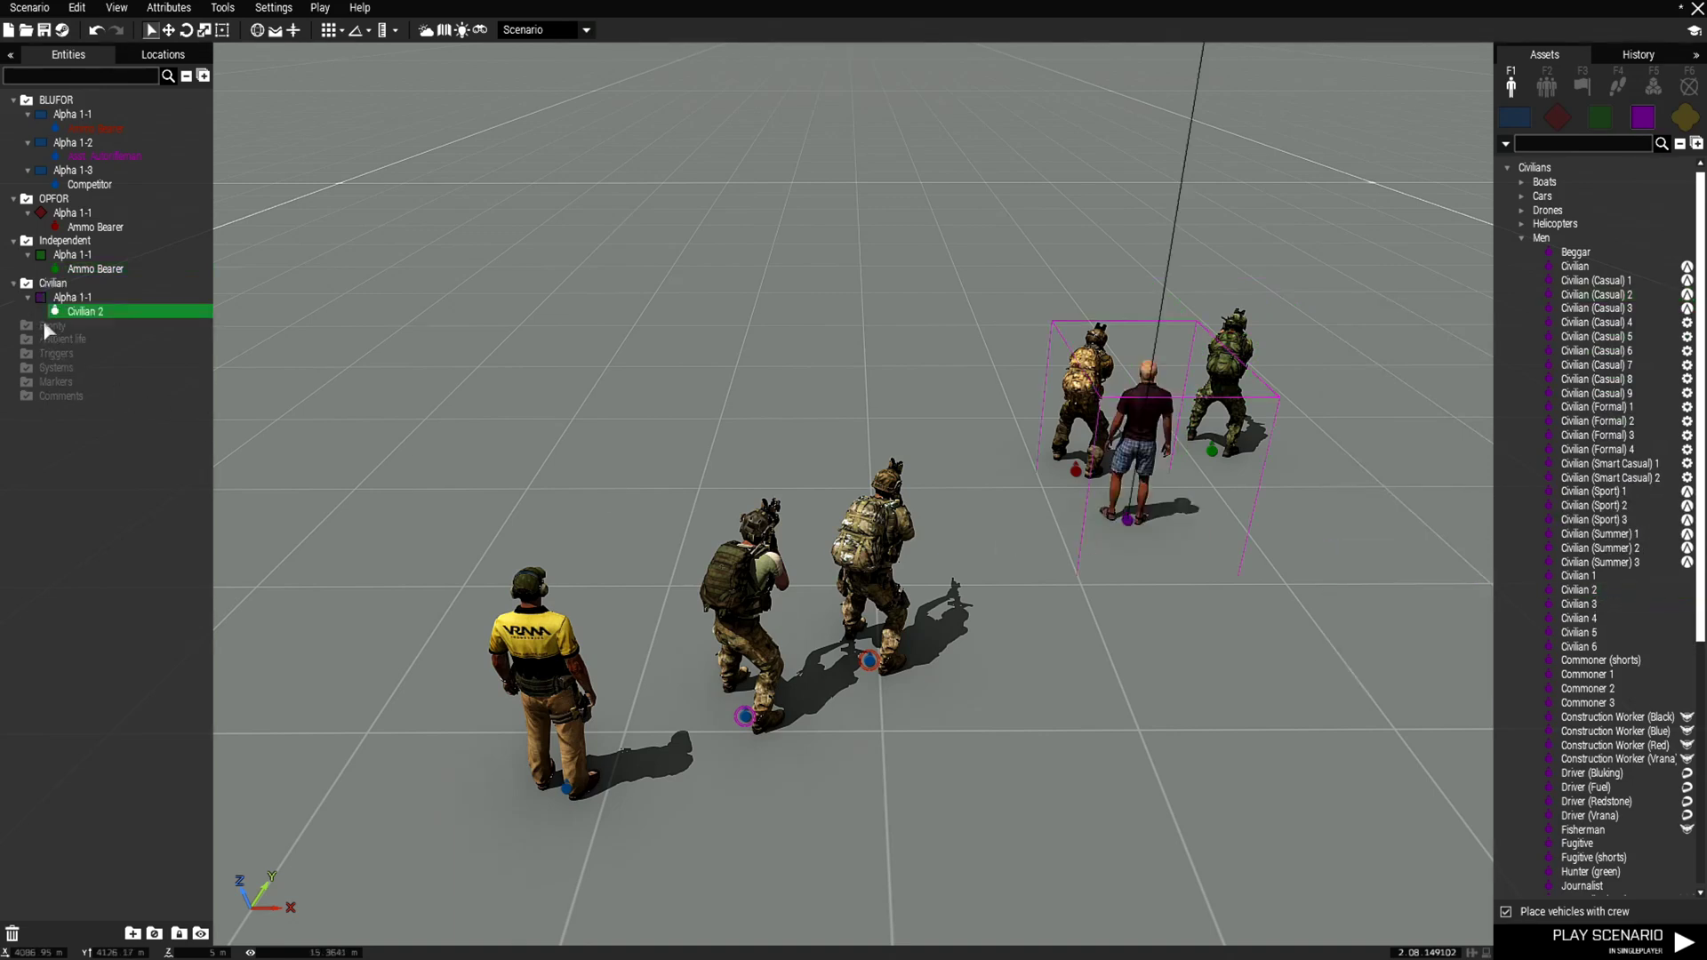
Place a Net Fence behind the soldiers and a Rabbit to their right
left_click(1685, 116)
left_click(1582, 337)
left_click(1075, 277)
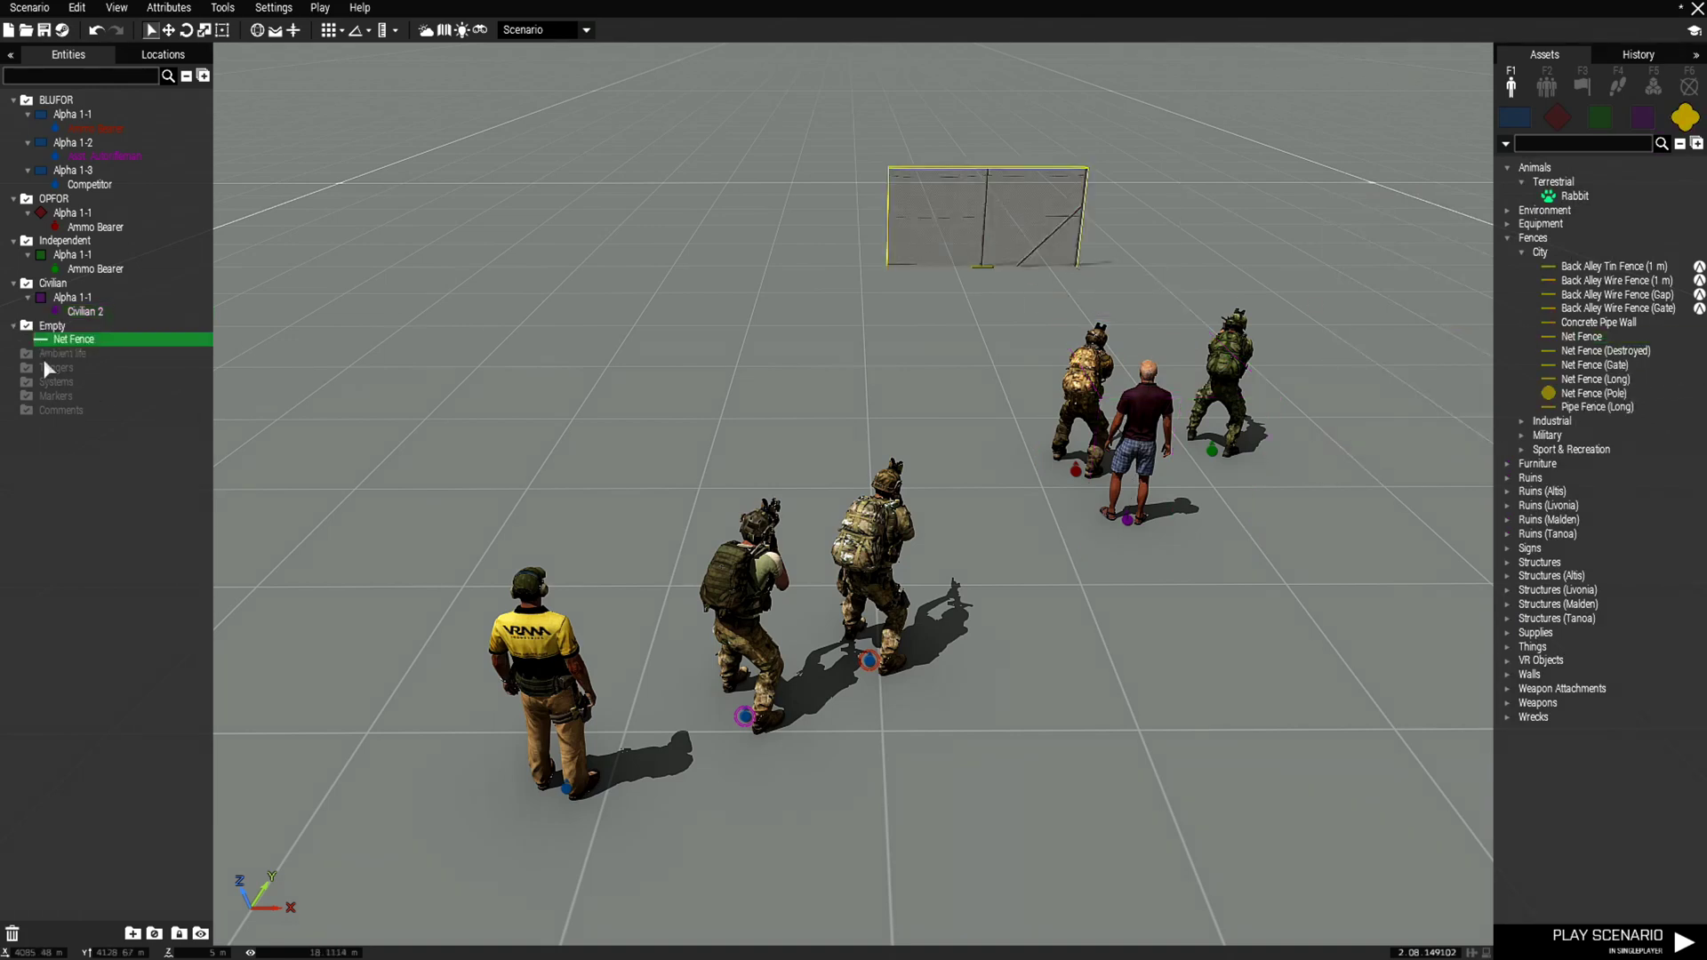
left_click(1575, 196)
left_click(1382, 369)
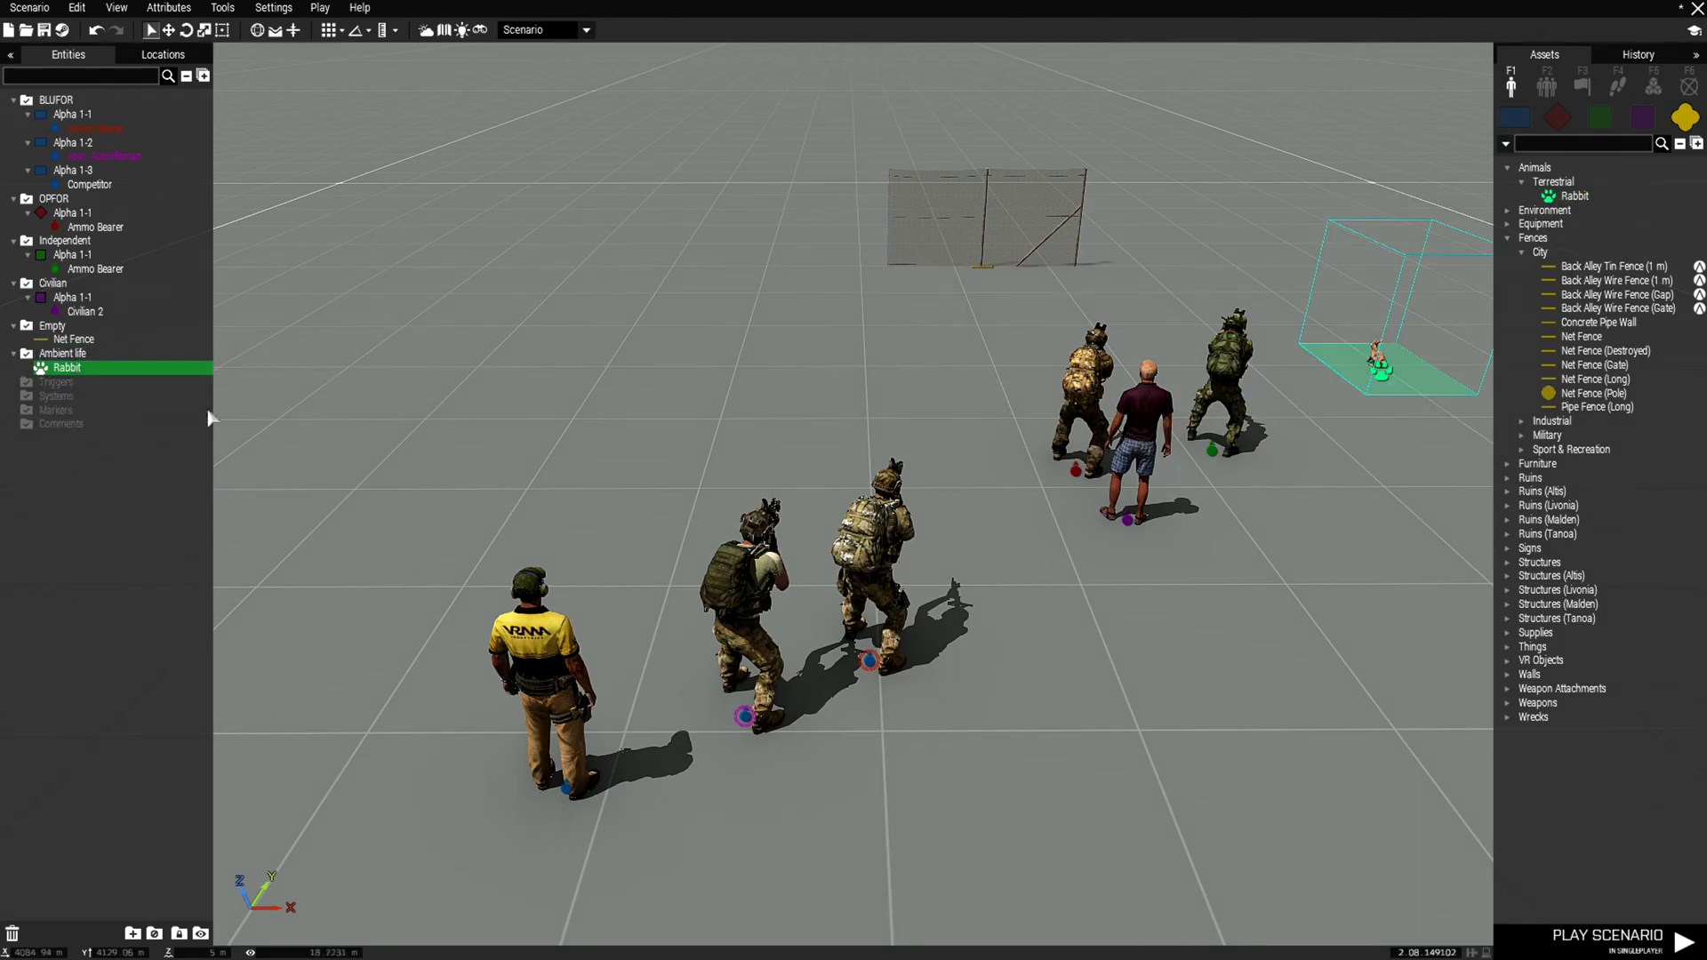
Place a basic Trigger on the ground near the soldiers
left_click(1585, 84)
left_click(1548, 167)
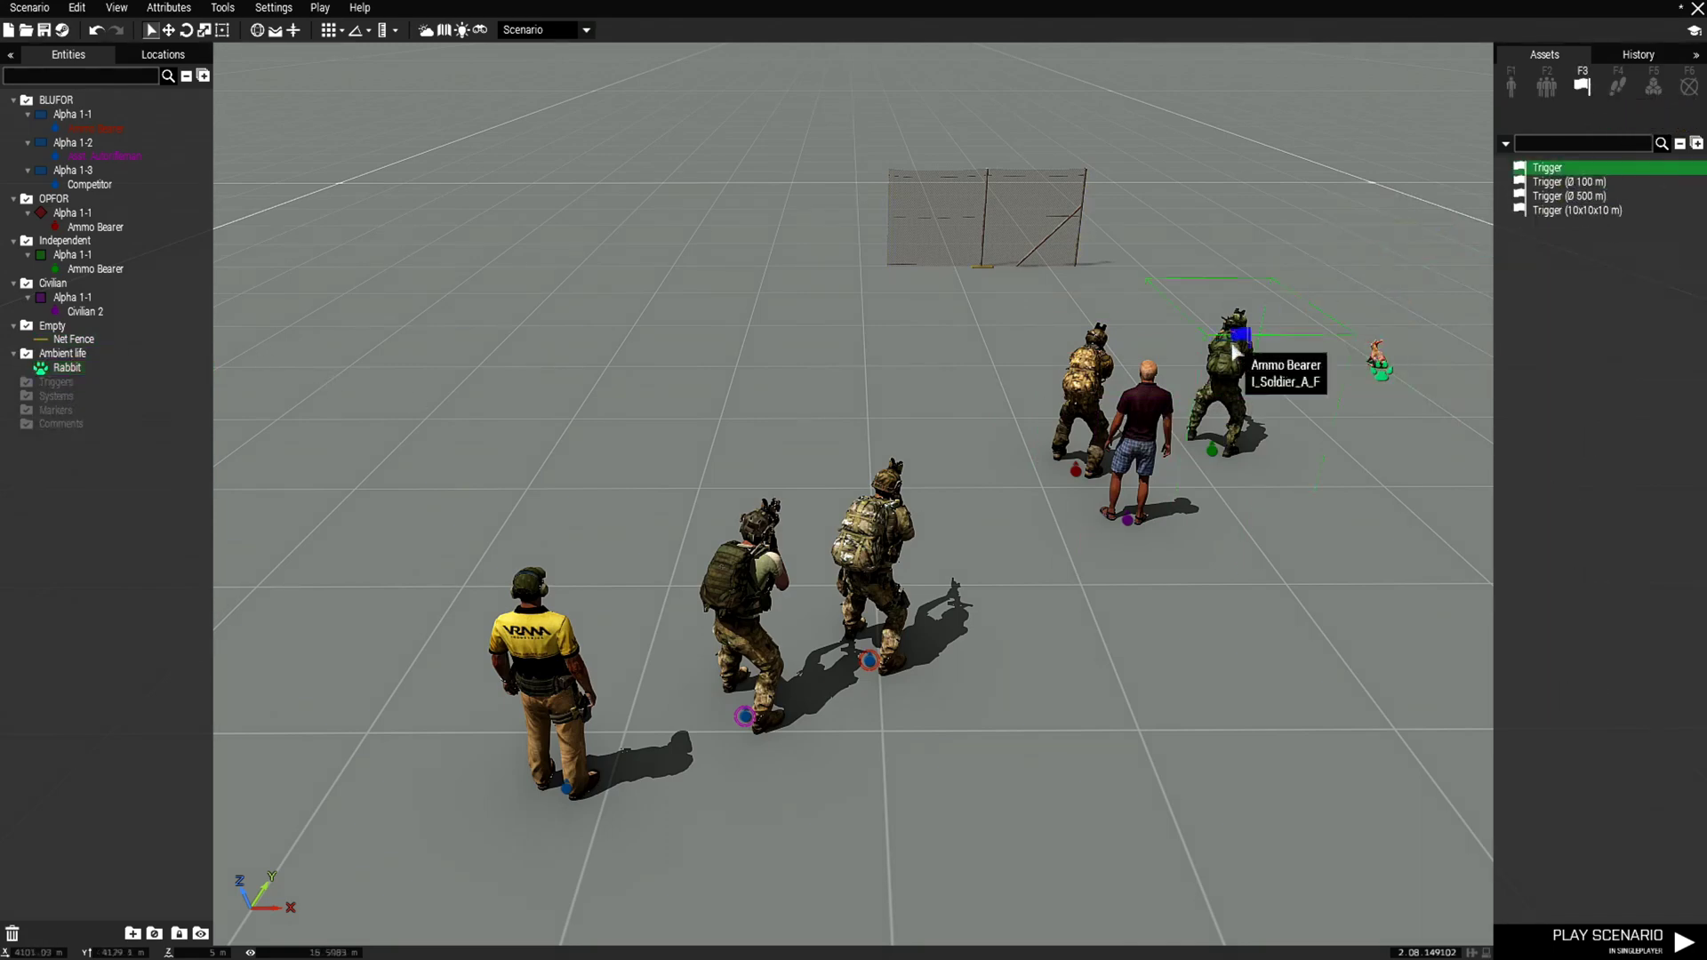
left_click(996, 544)
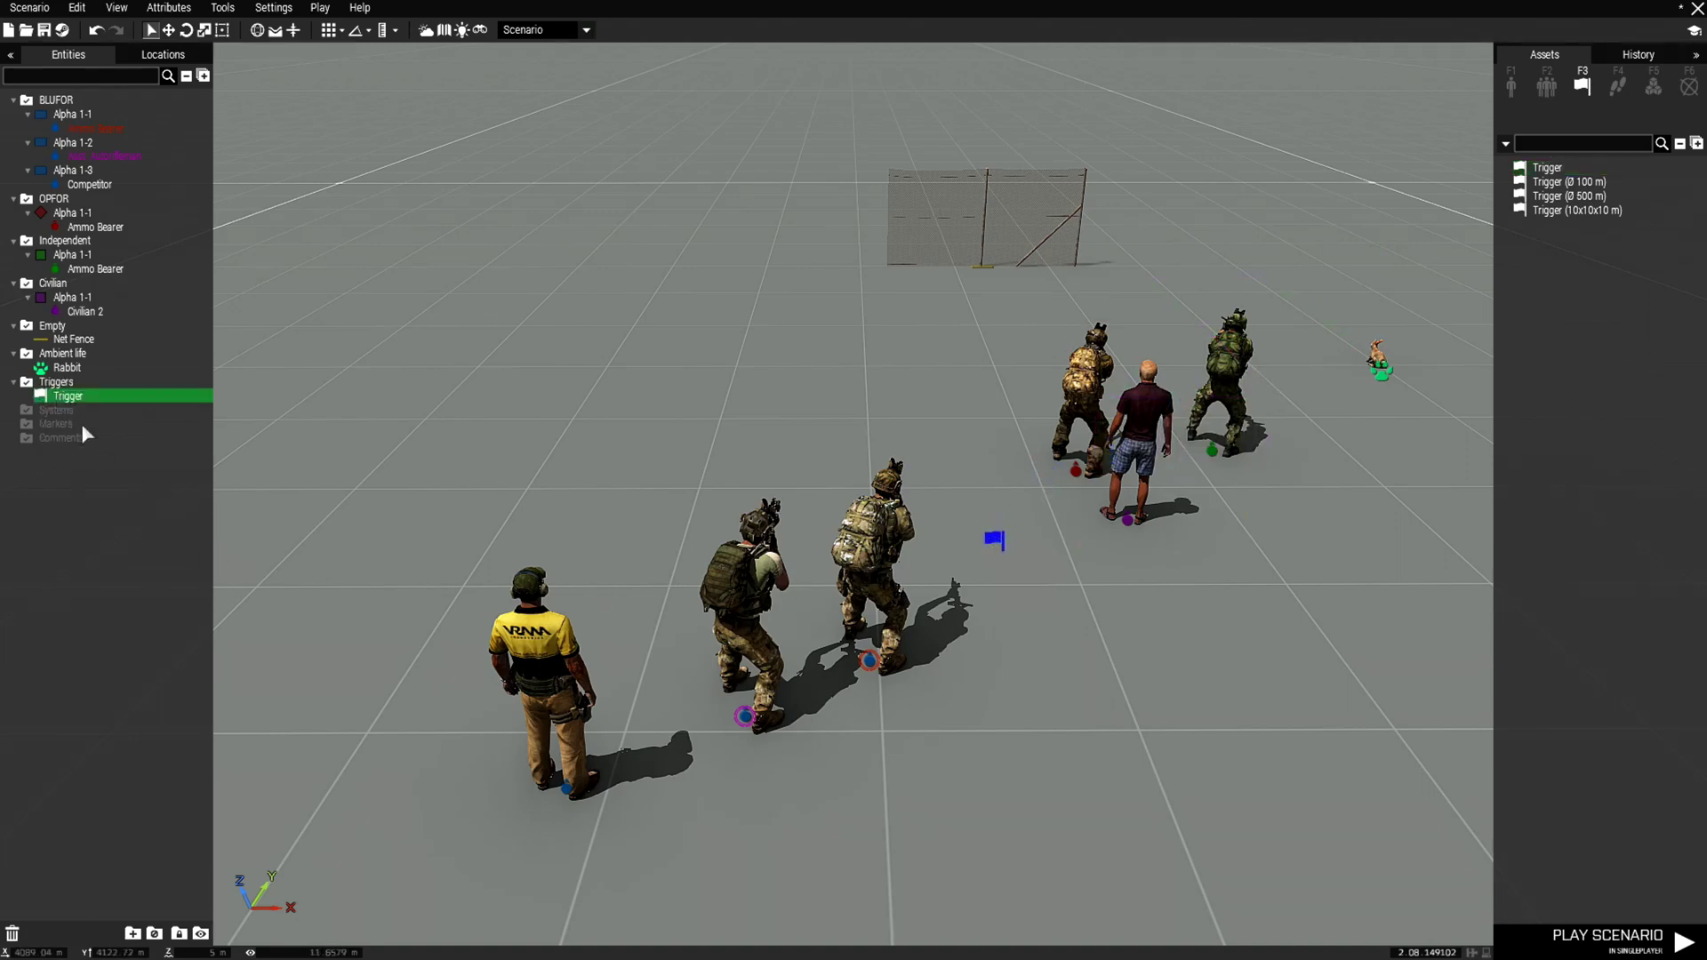
Place a Civilian Presence Spawnpoint module right of the group
left_click(1654, 85)
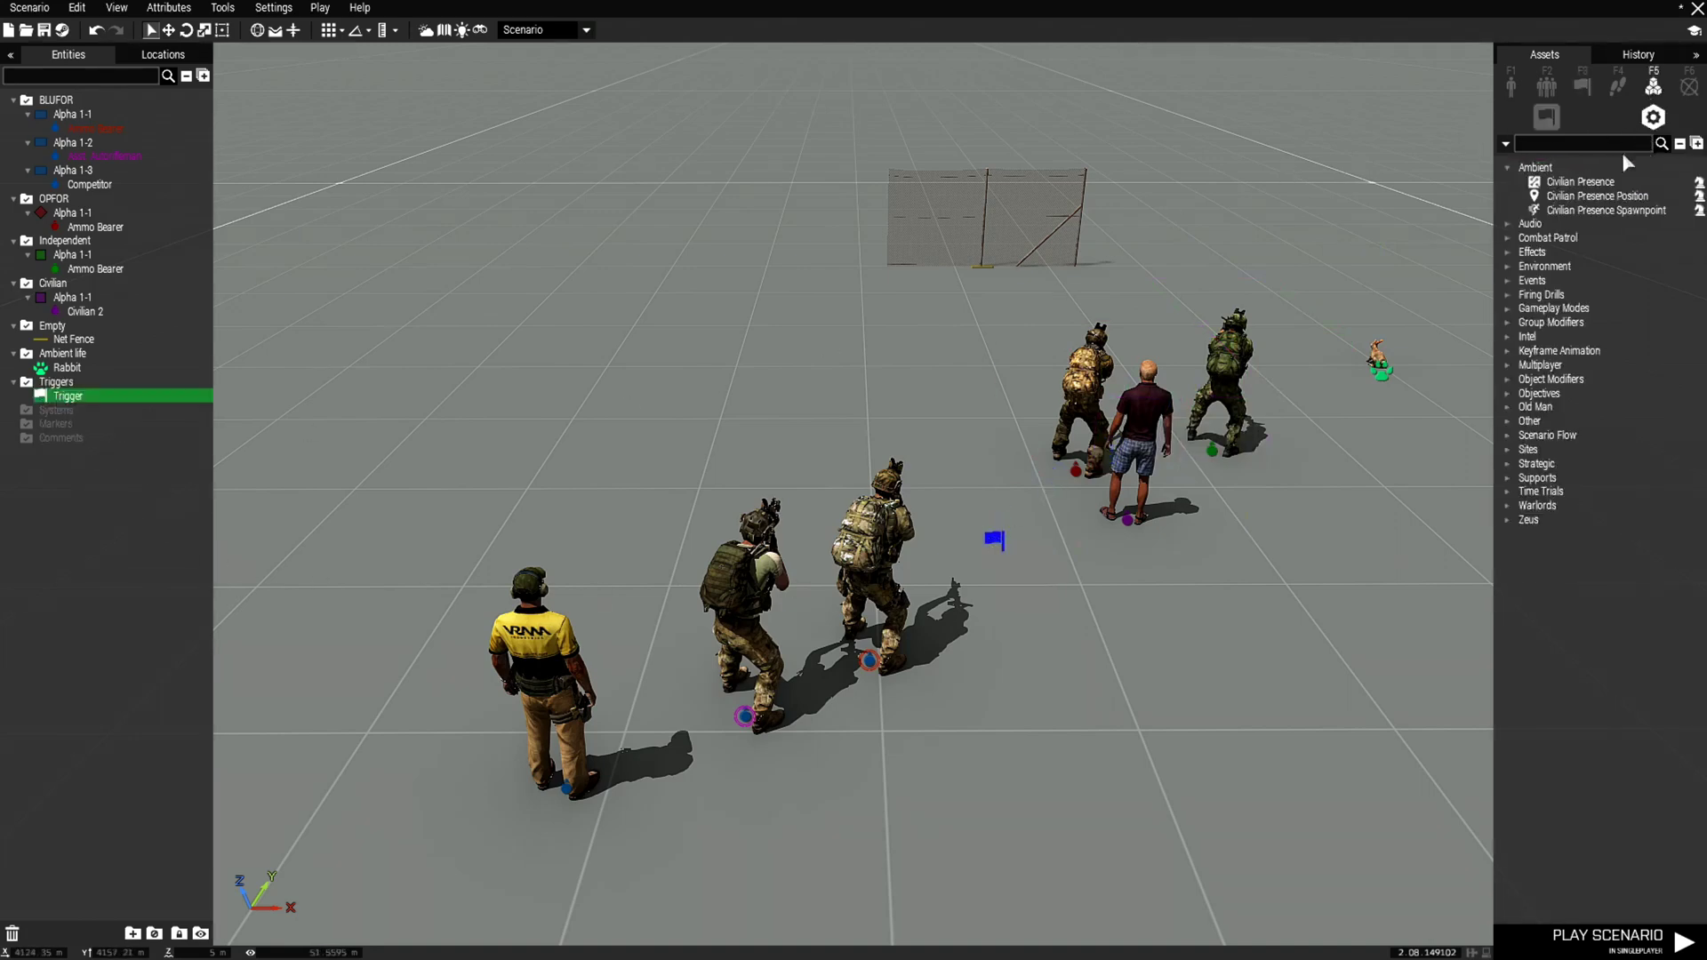
left_click(1605, 210)
left_click(1256, 577)
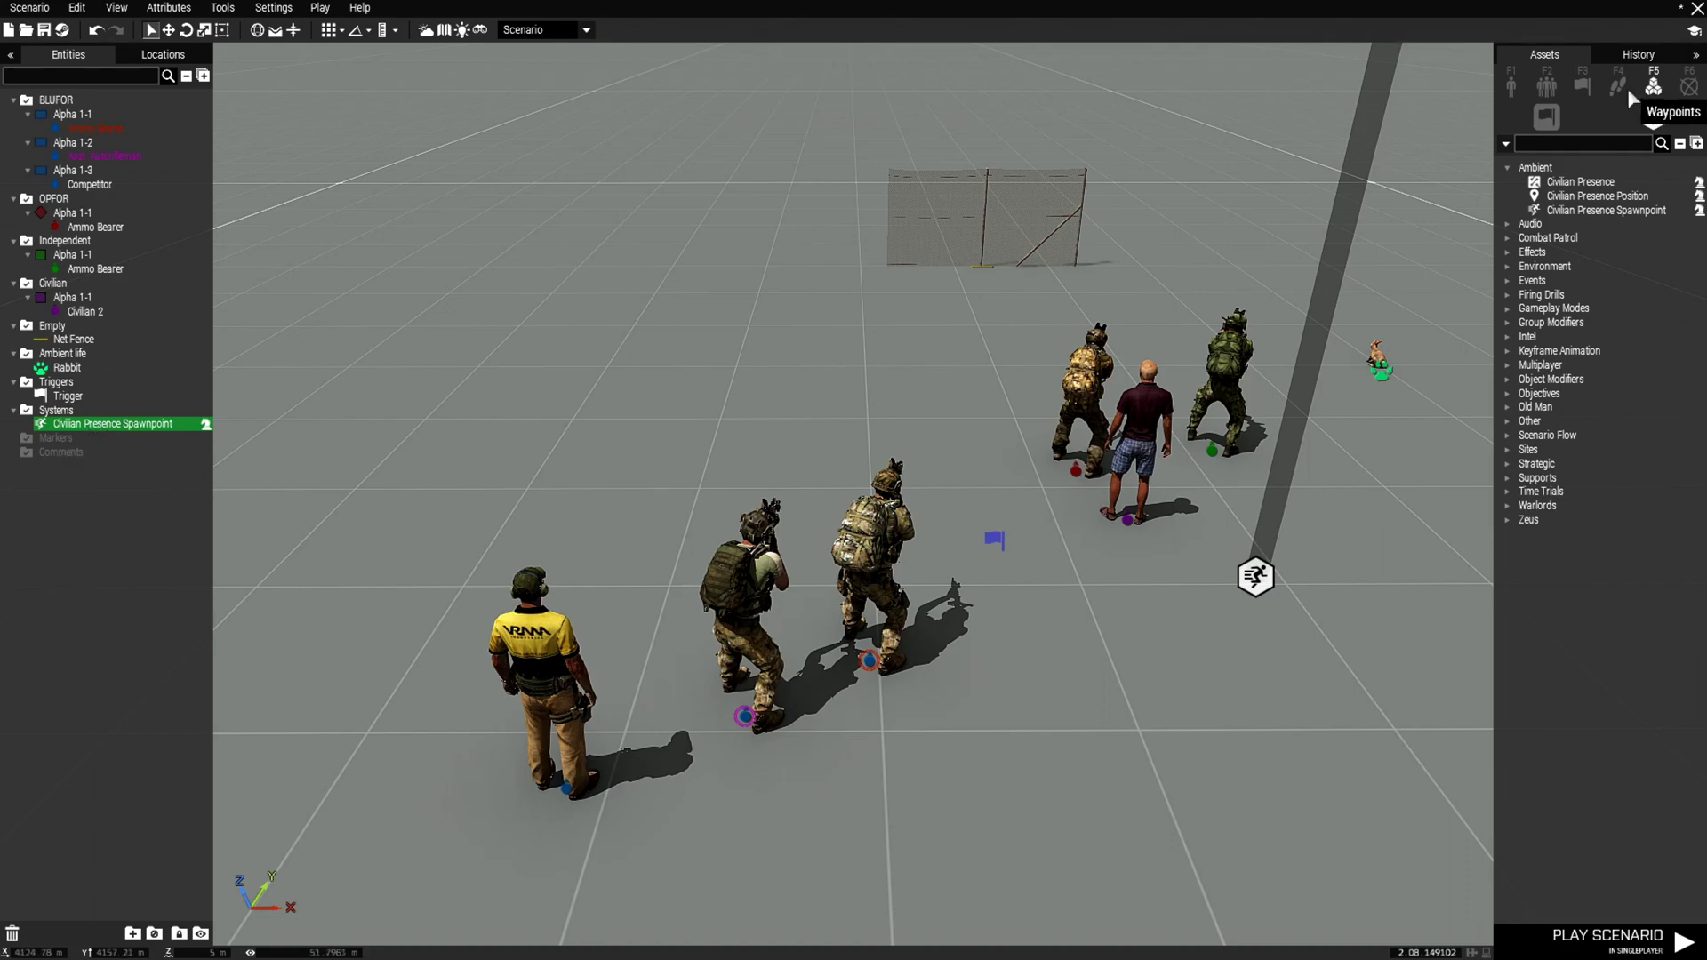
Place a Dot marker on the 2D map beside the module
left_click(1690, 86)
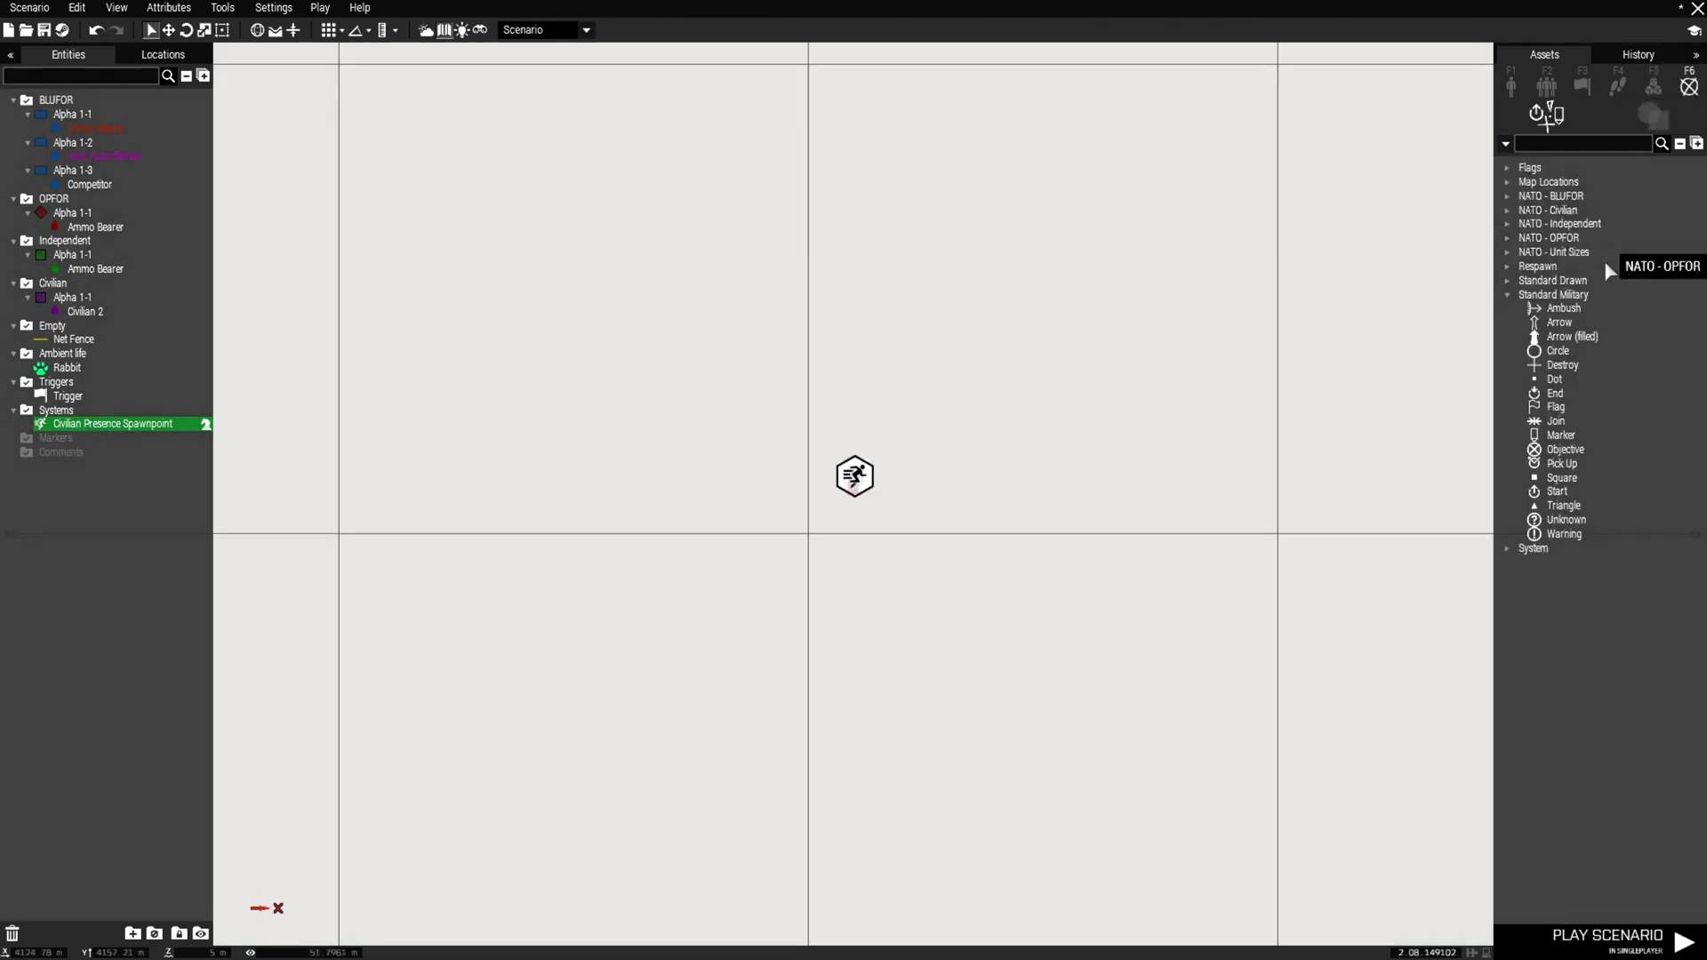
left_click(1554, 379)
scroll(865, 496, "up", 2)
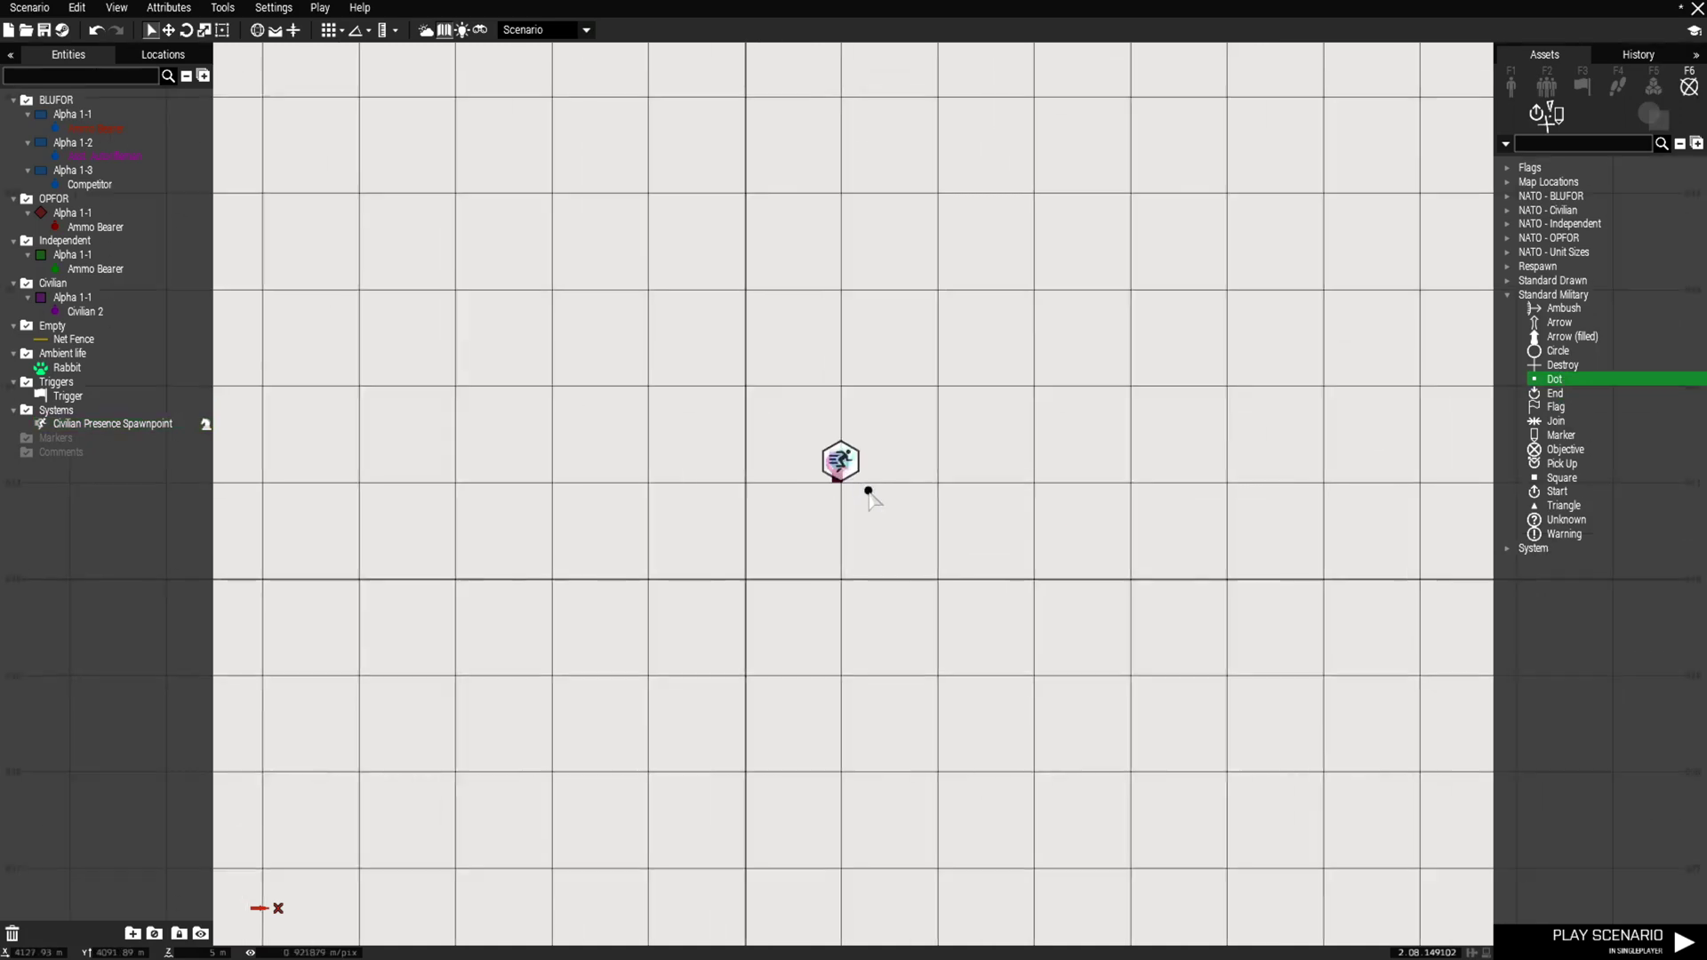
left_click(865, 490)
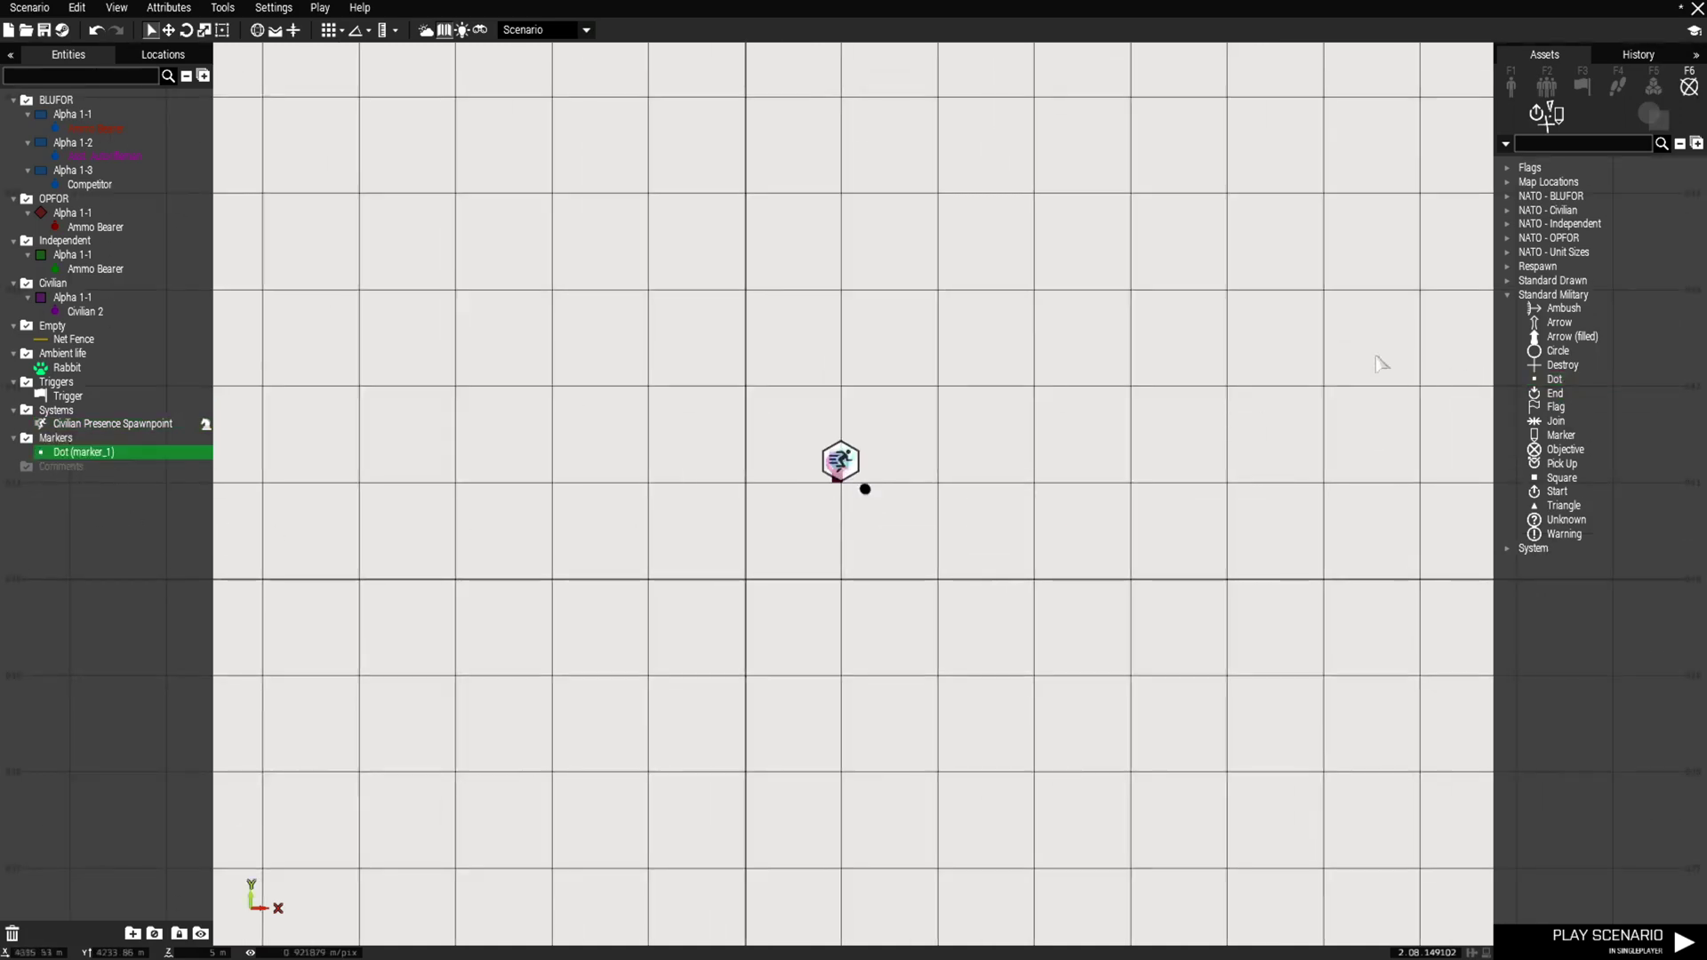
key("m")
Place a comment titled 'hjgfdgfdsa' on the ground near the soldiers
right_click(1057, 590)
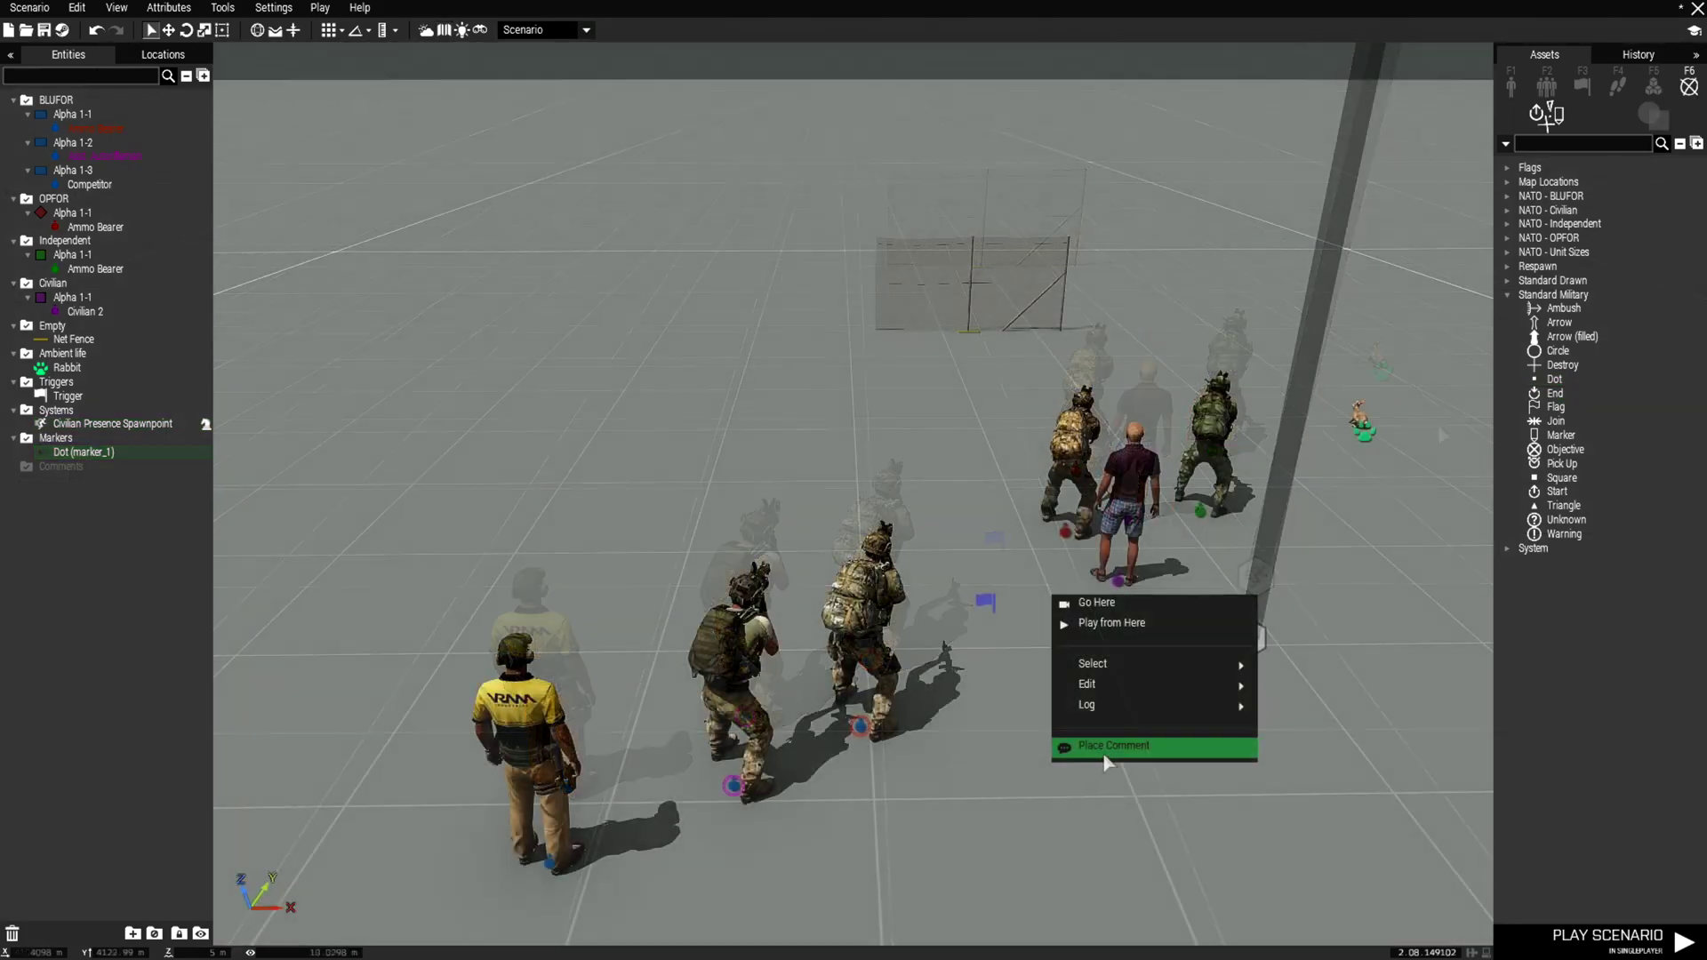
left_click(1105, 749)
left_click(800, 234)
type("hjgfd")
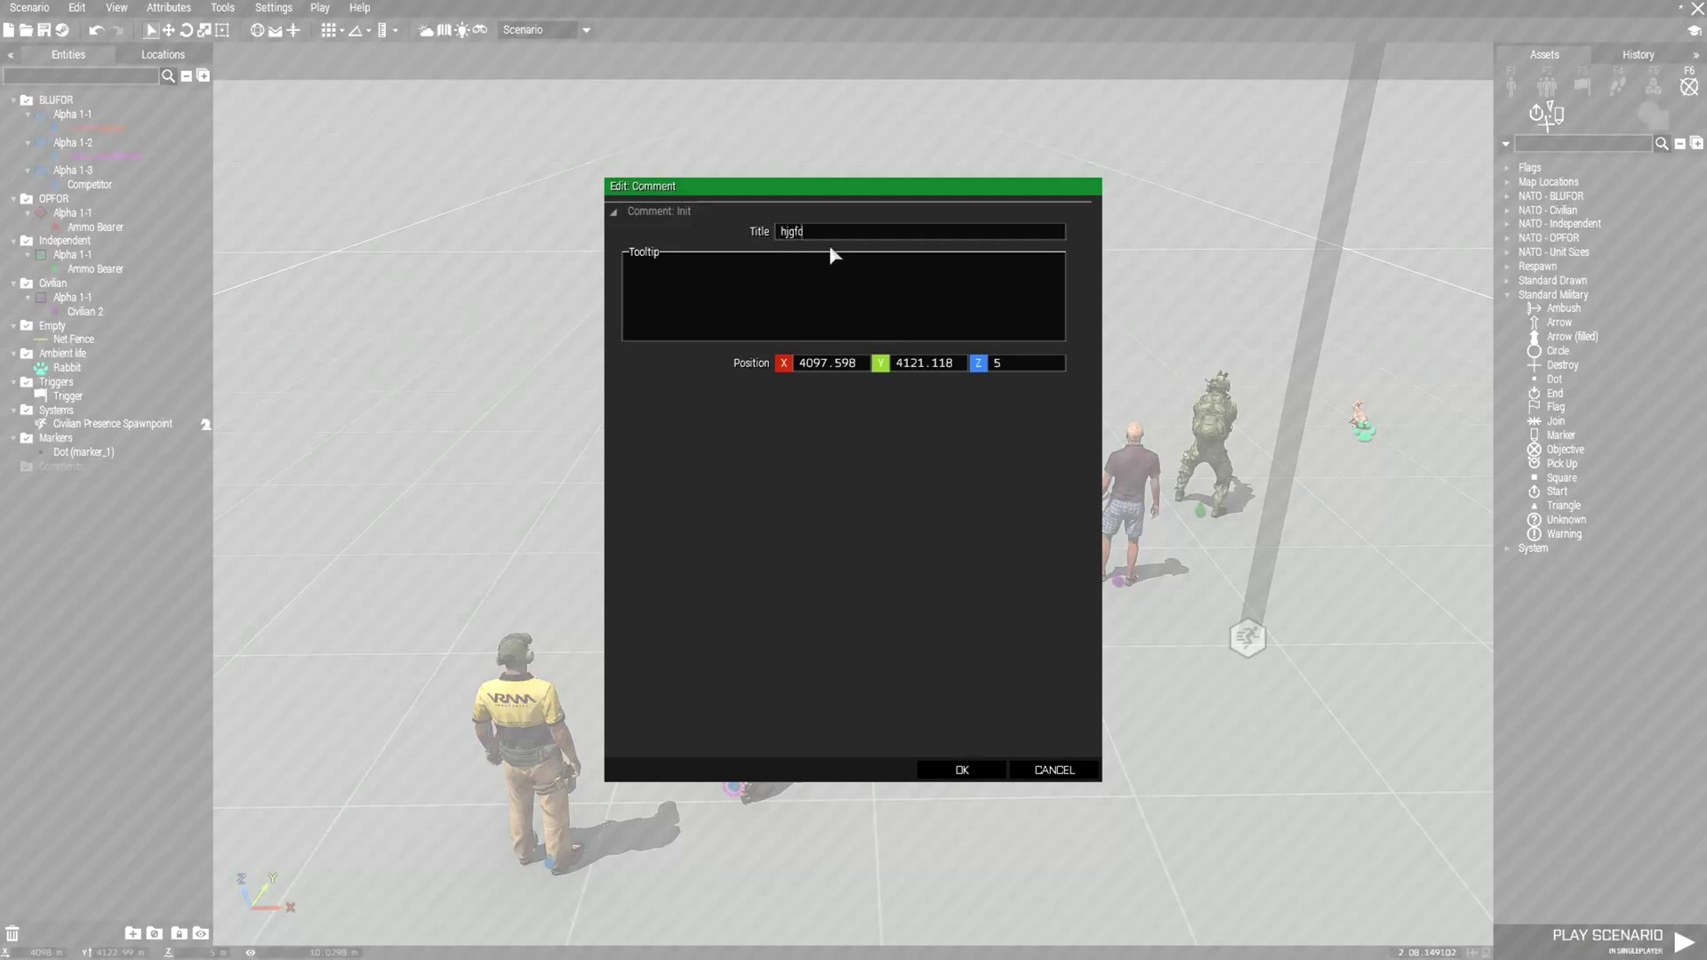
type("gfdsa")
left_click(956, 767)
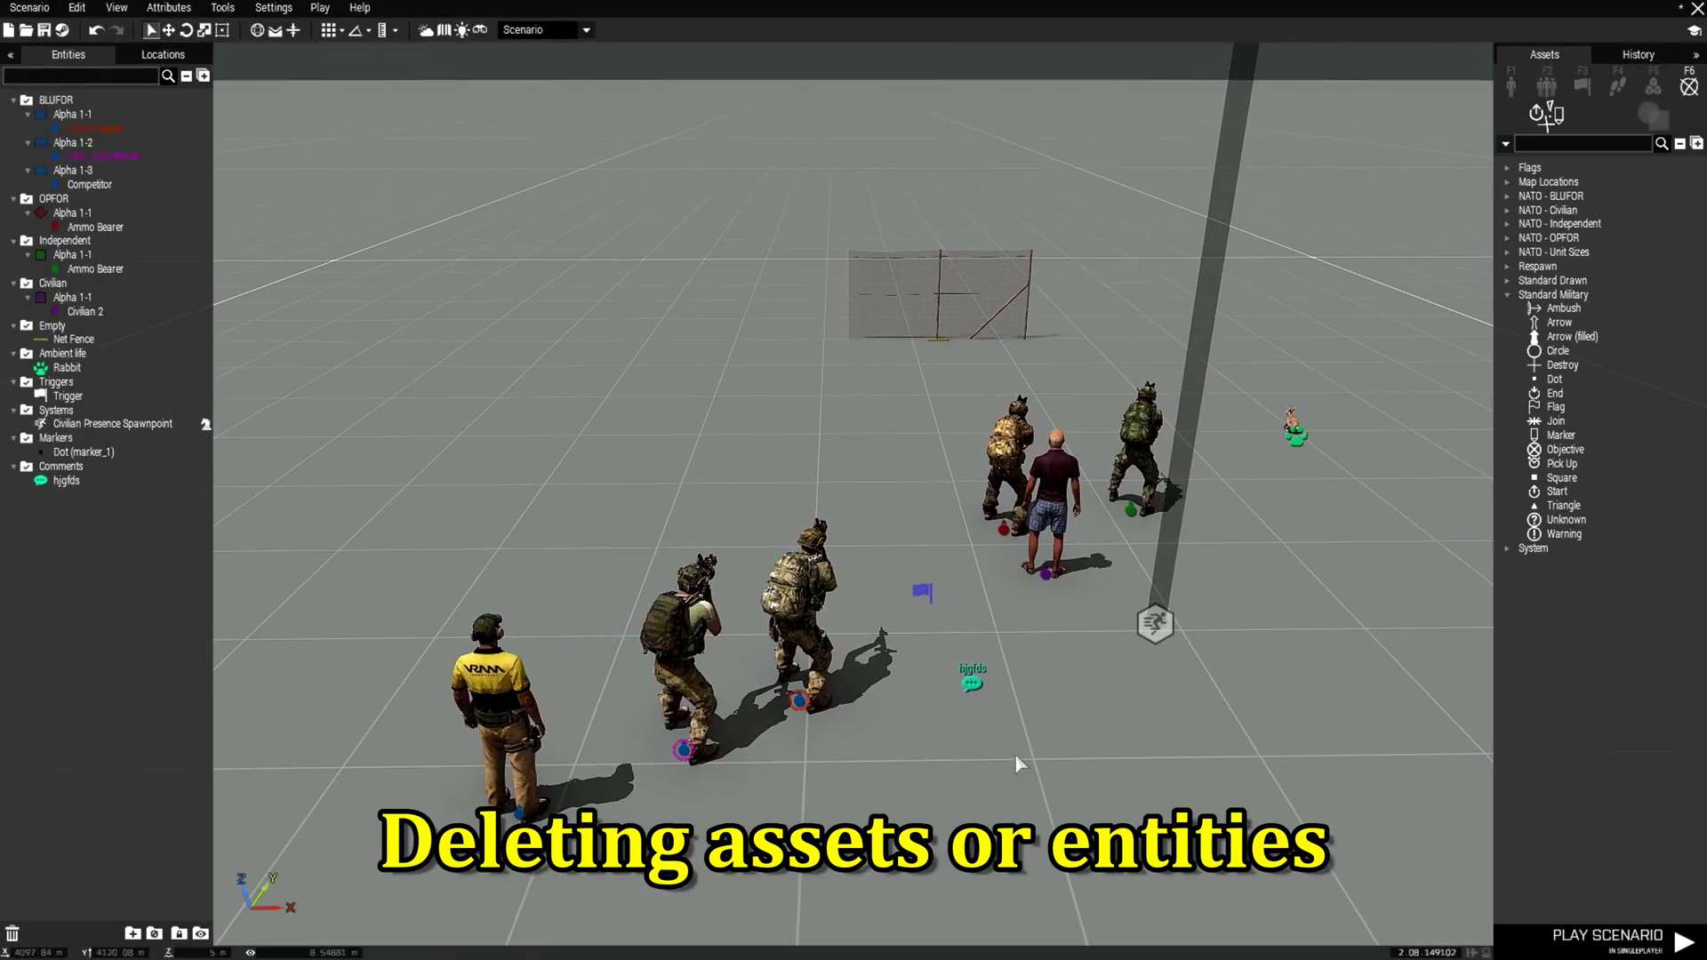
Delete the comment and the Civilian Presence Spawnpoint module
left_click(970, 683)
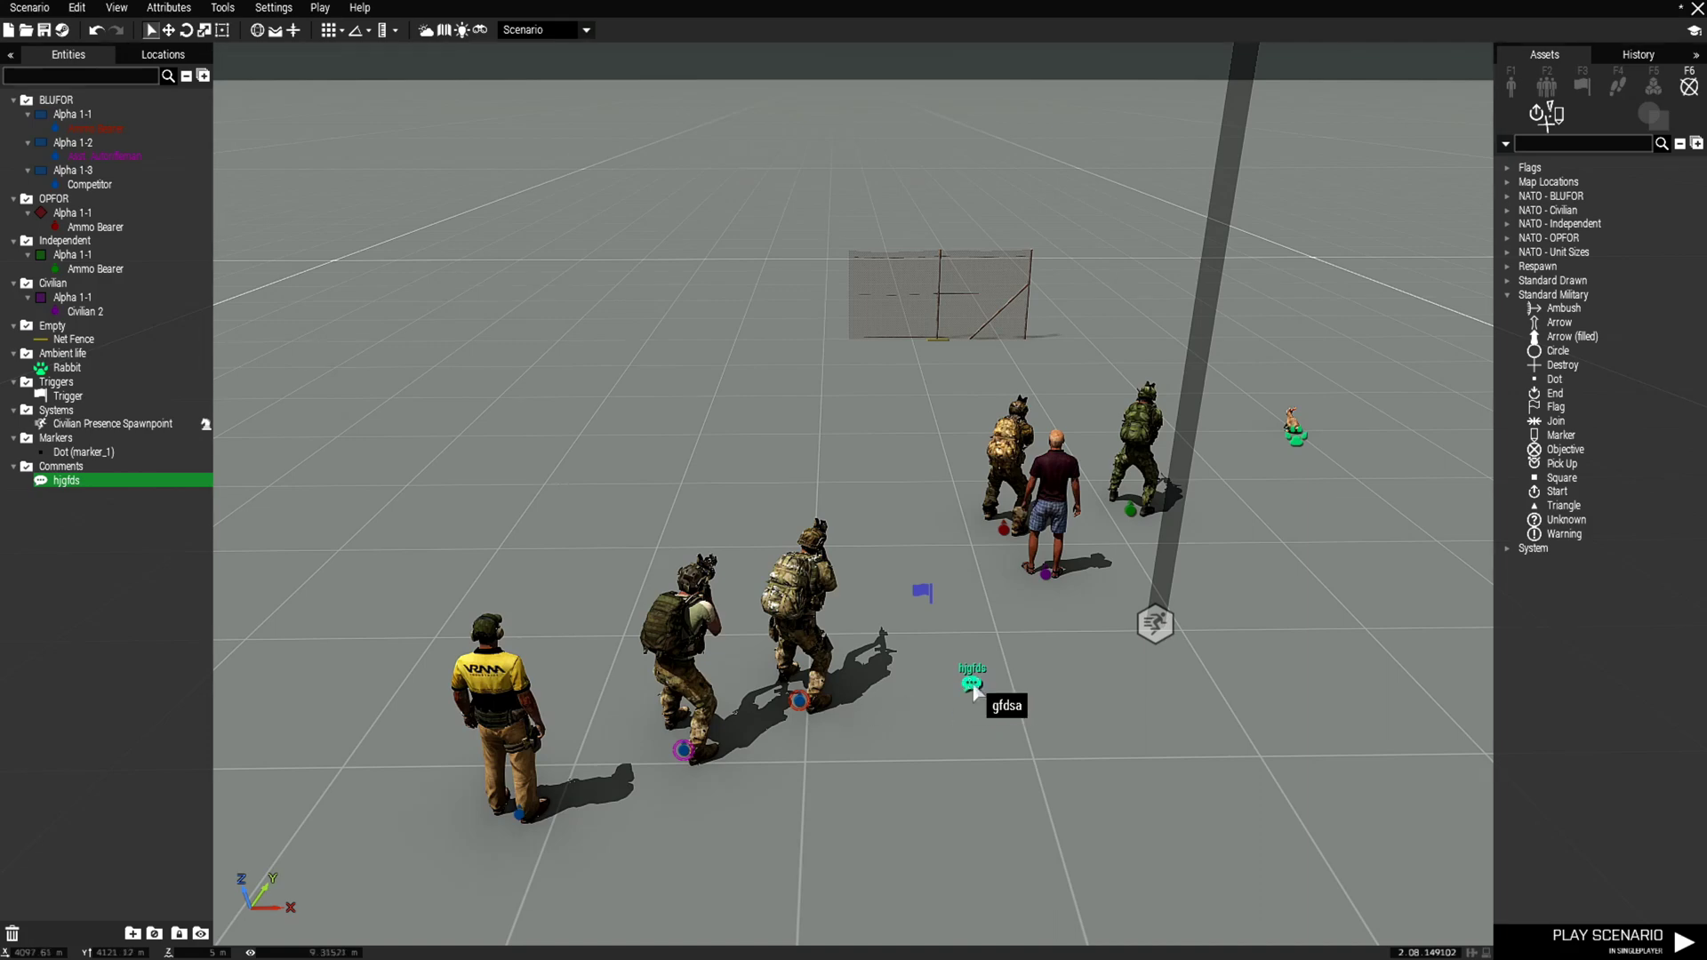
key("Delete")
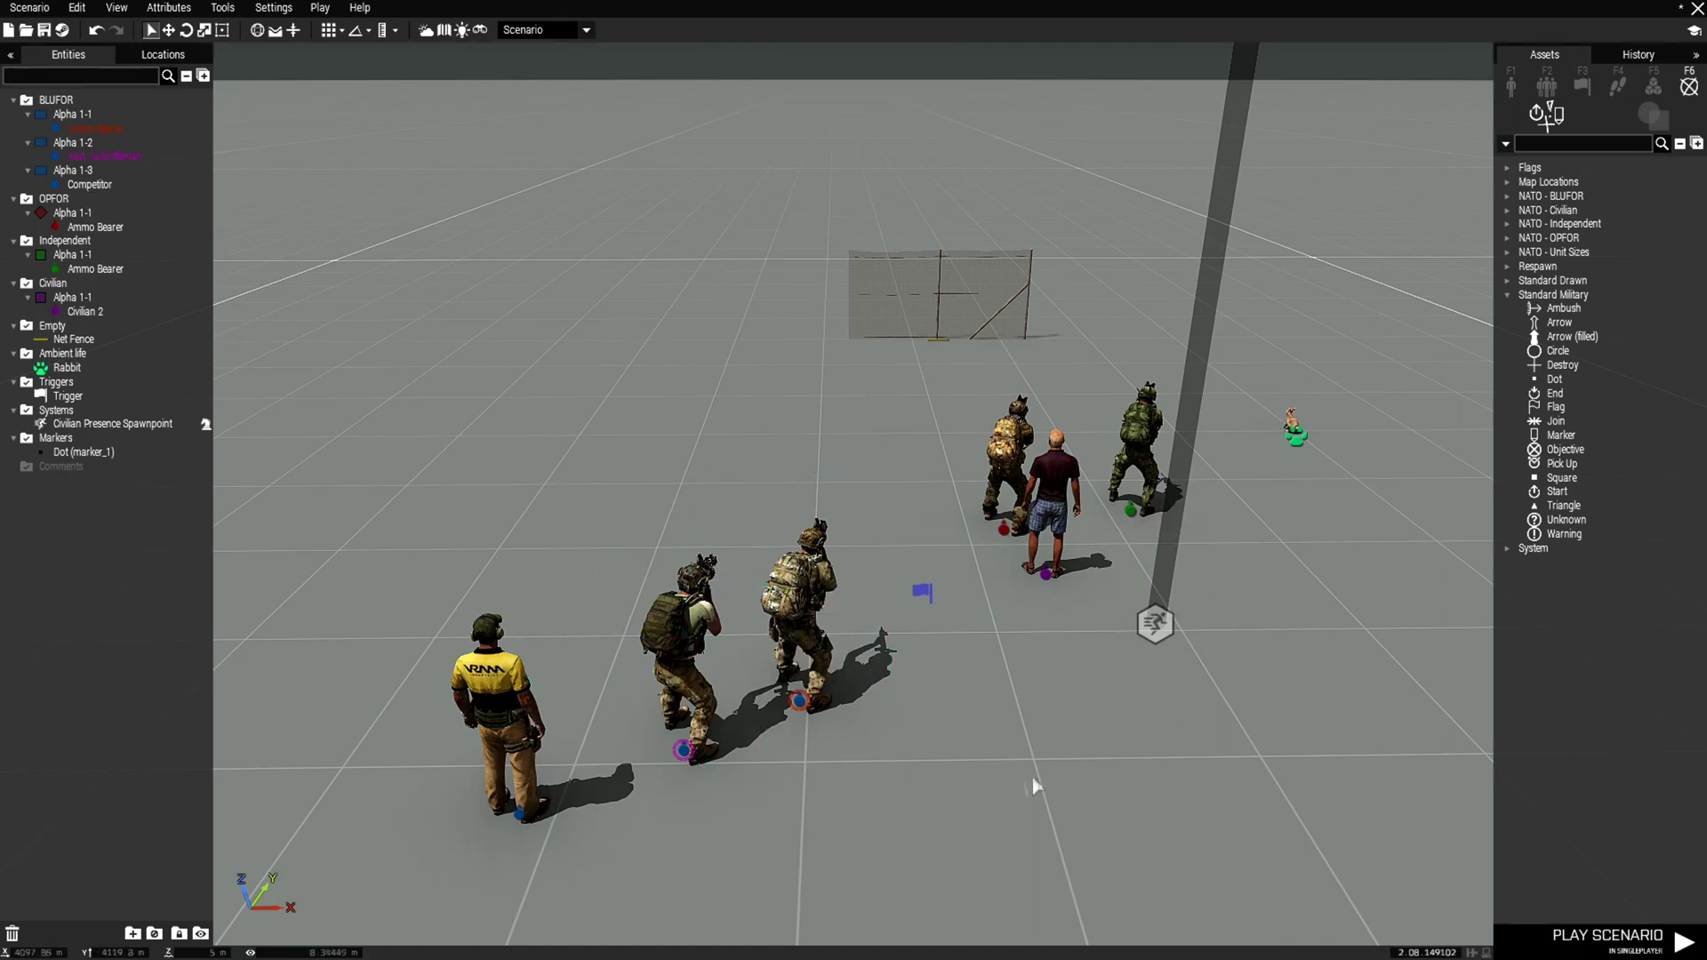
key("Delete")
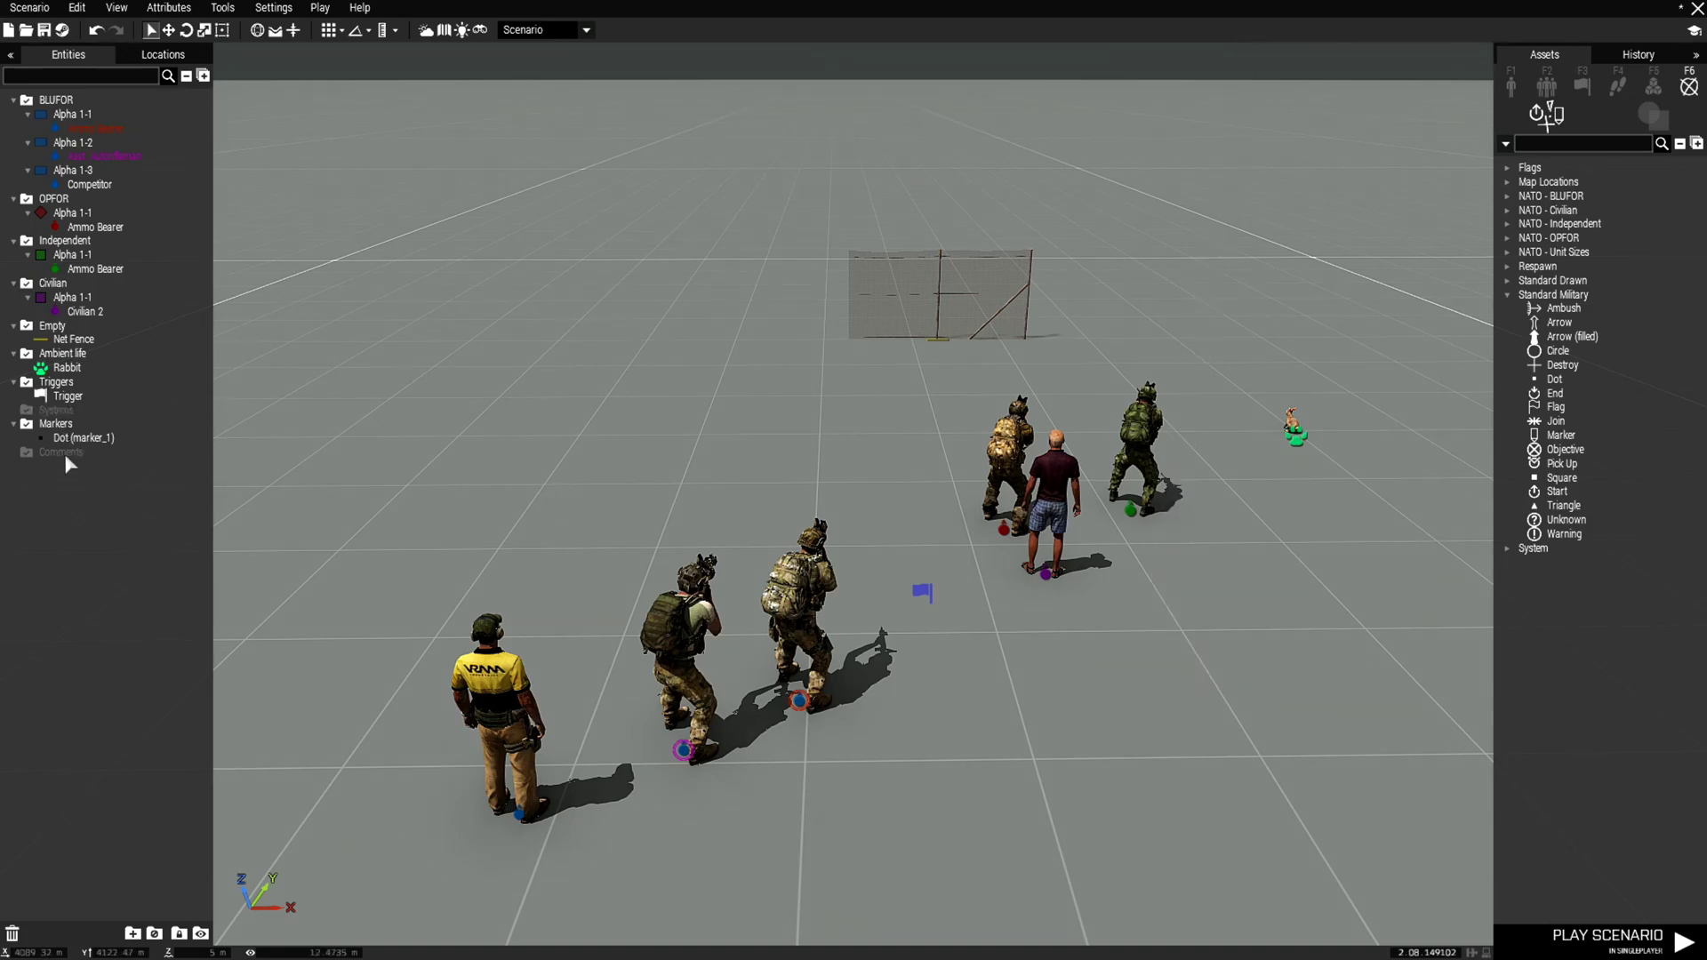
Delete the Dot marker (marker_1) and the Trigger
double_click(75, 439)
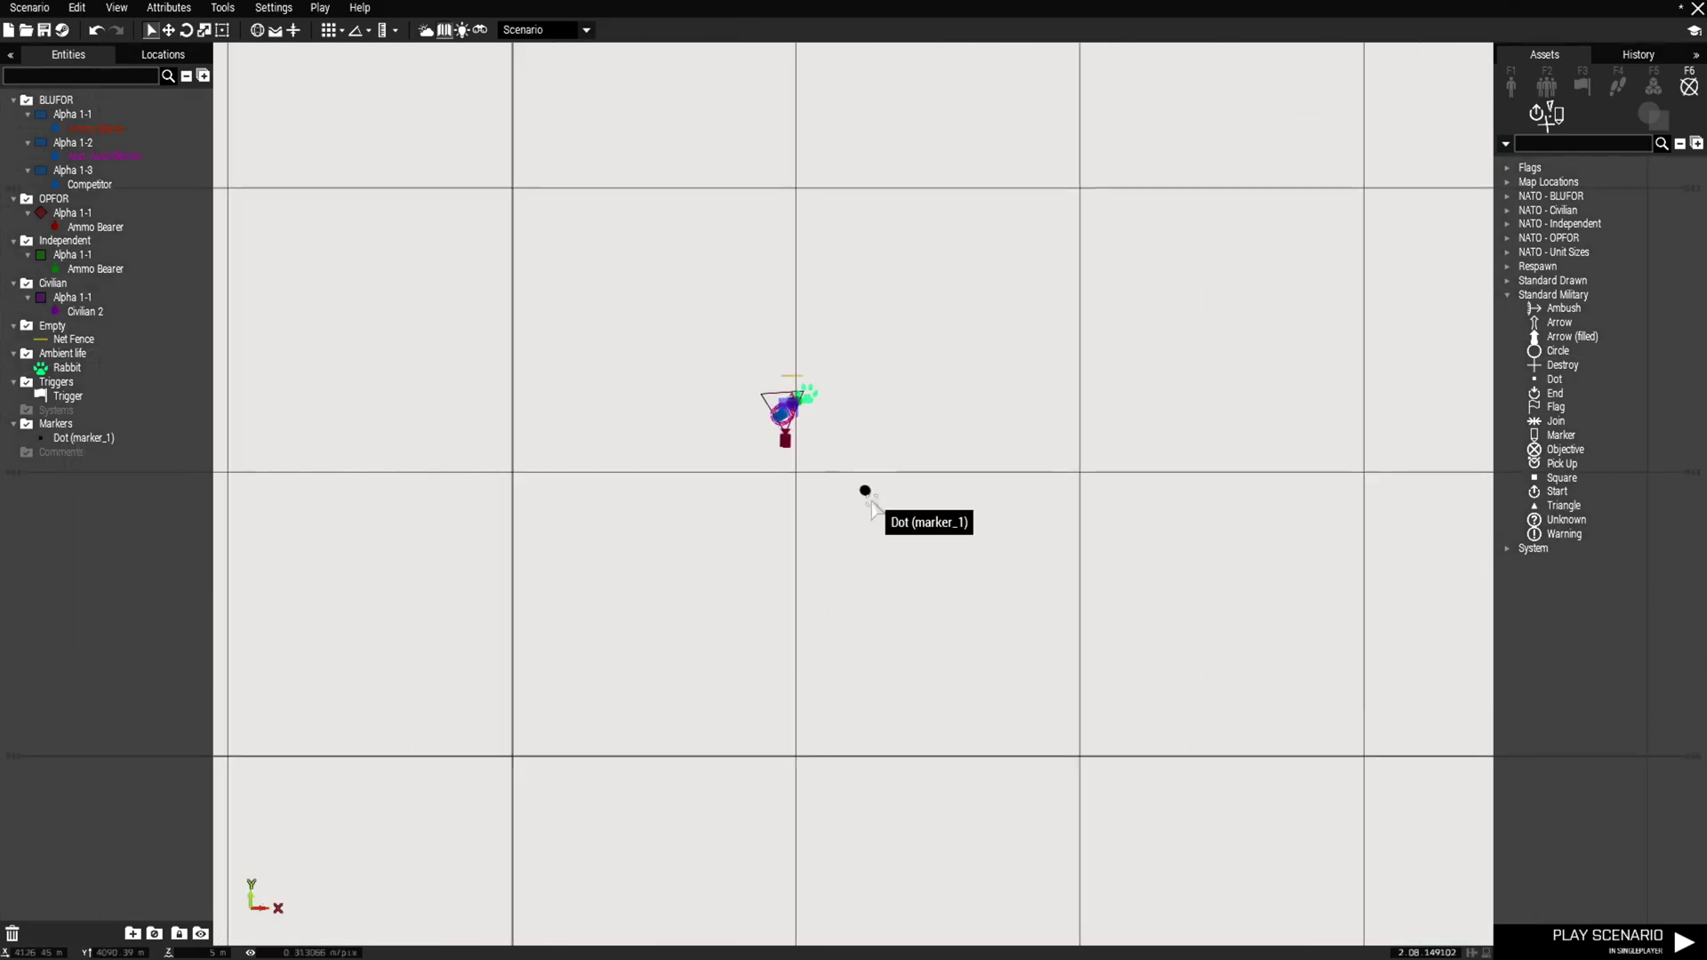
key("m")
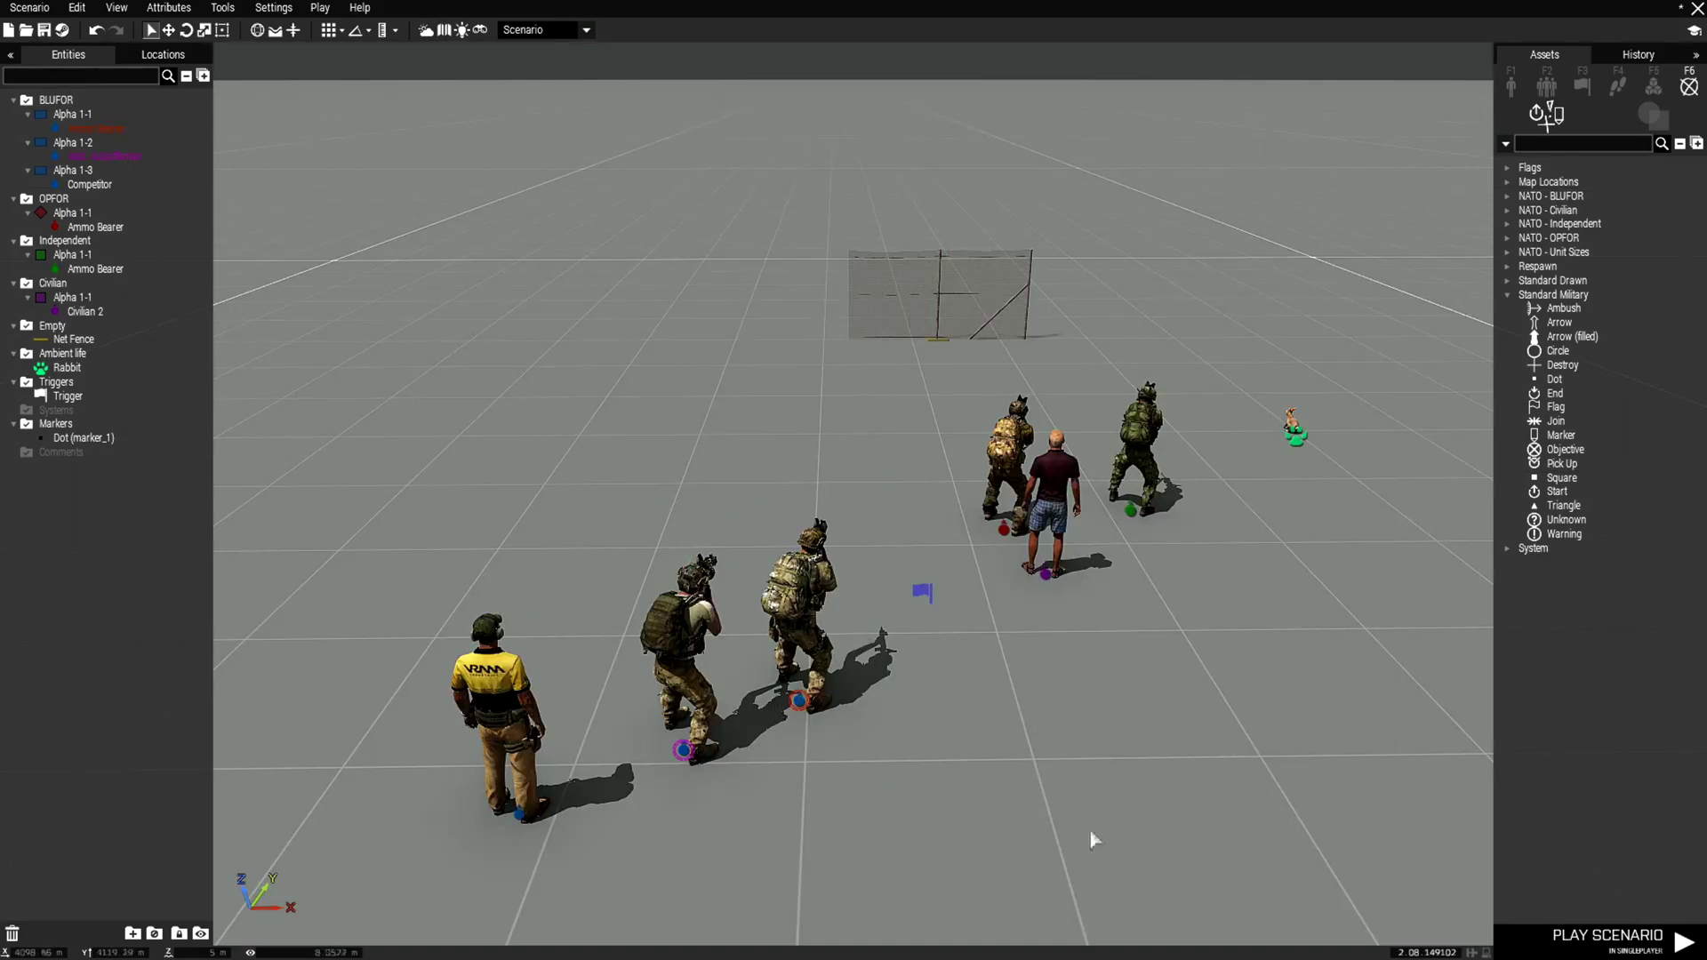
left_click(99, 440)
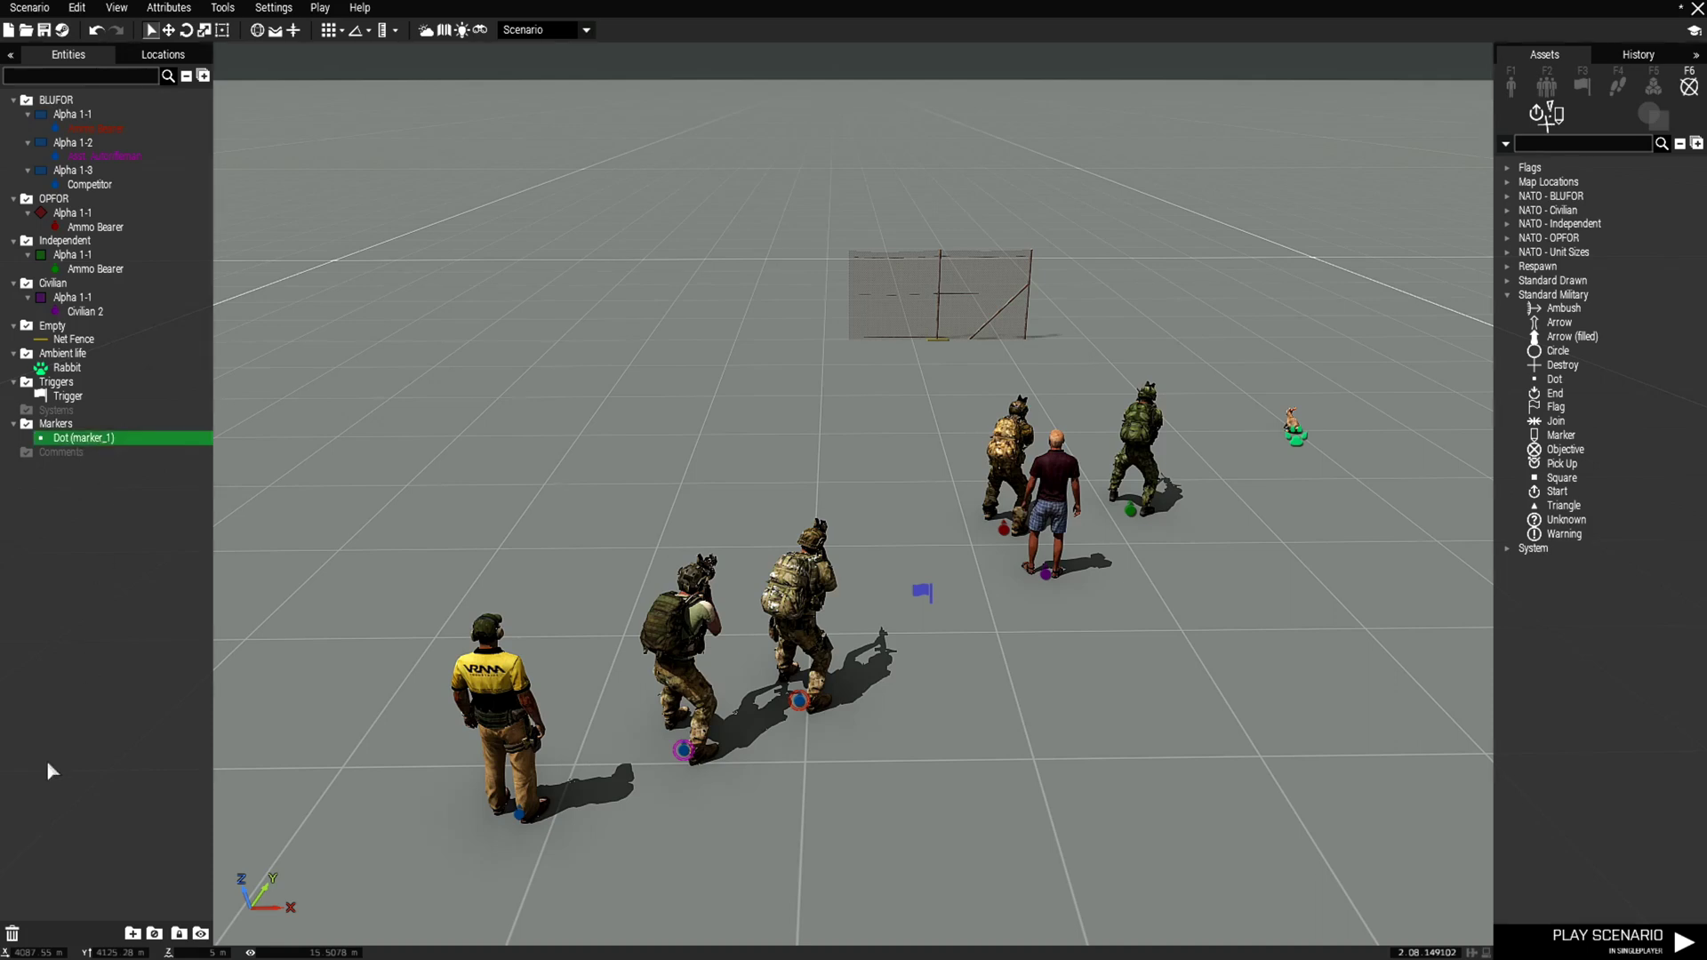
left_click(13, 934)
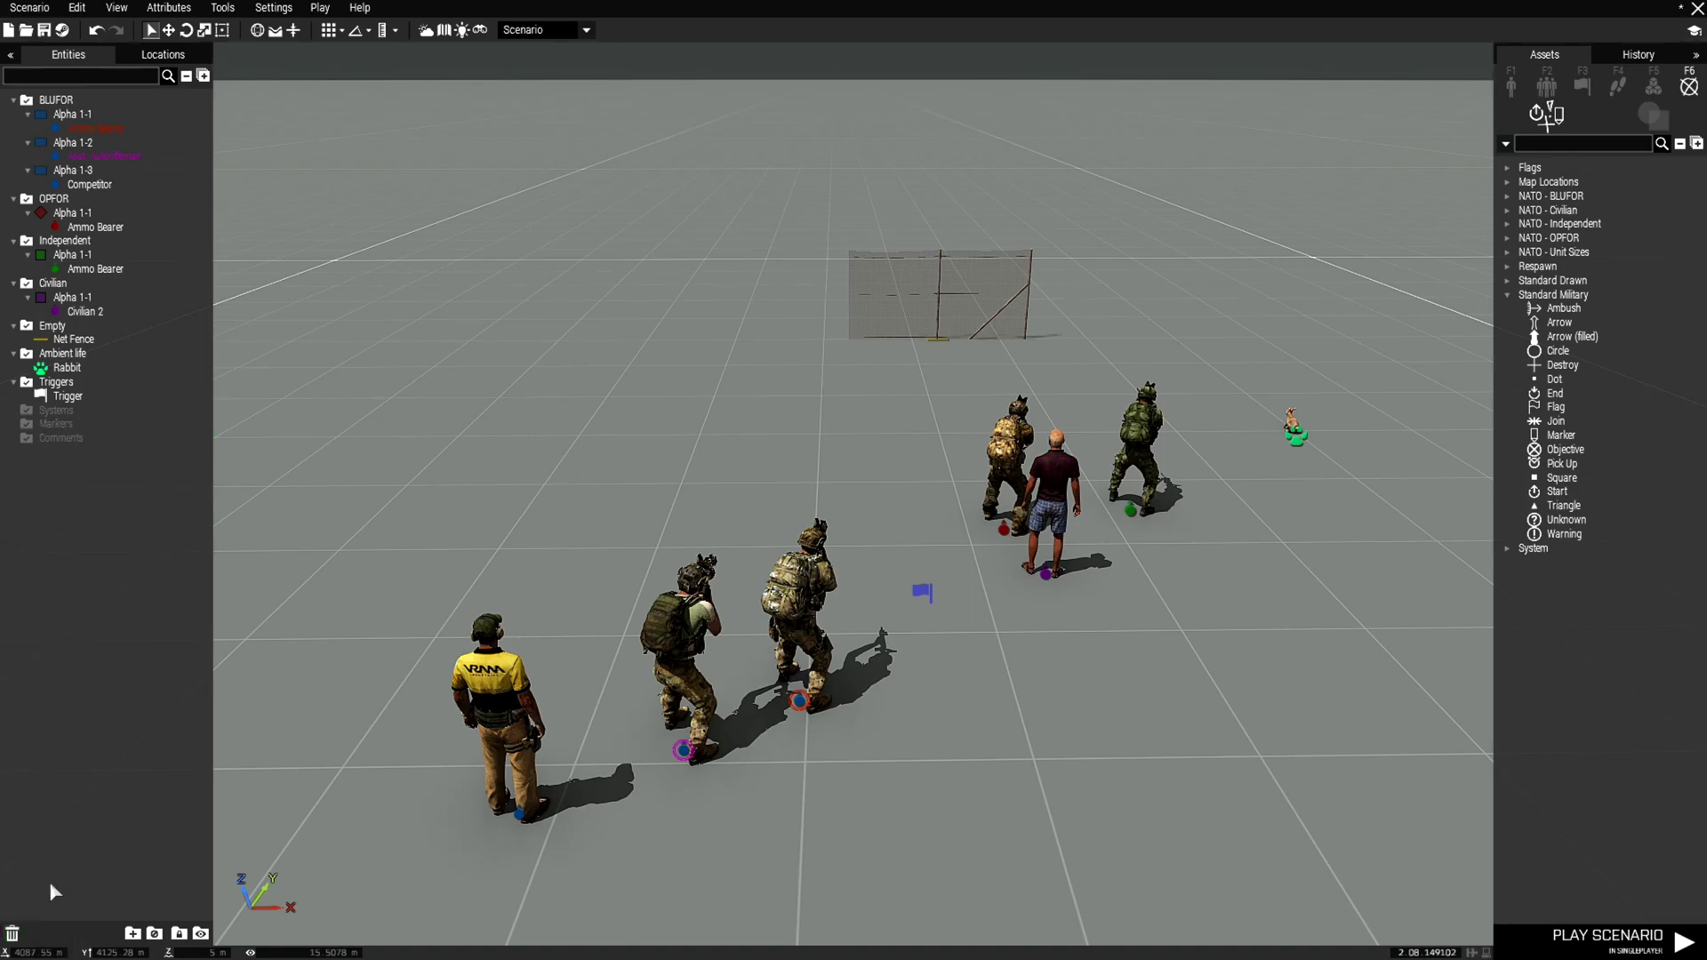
left_click(96, 399)
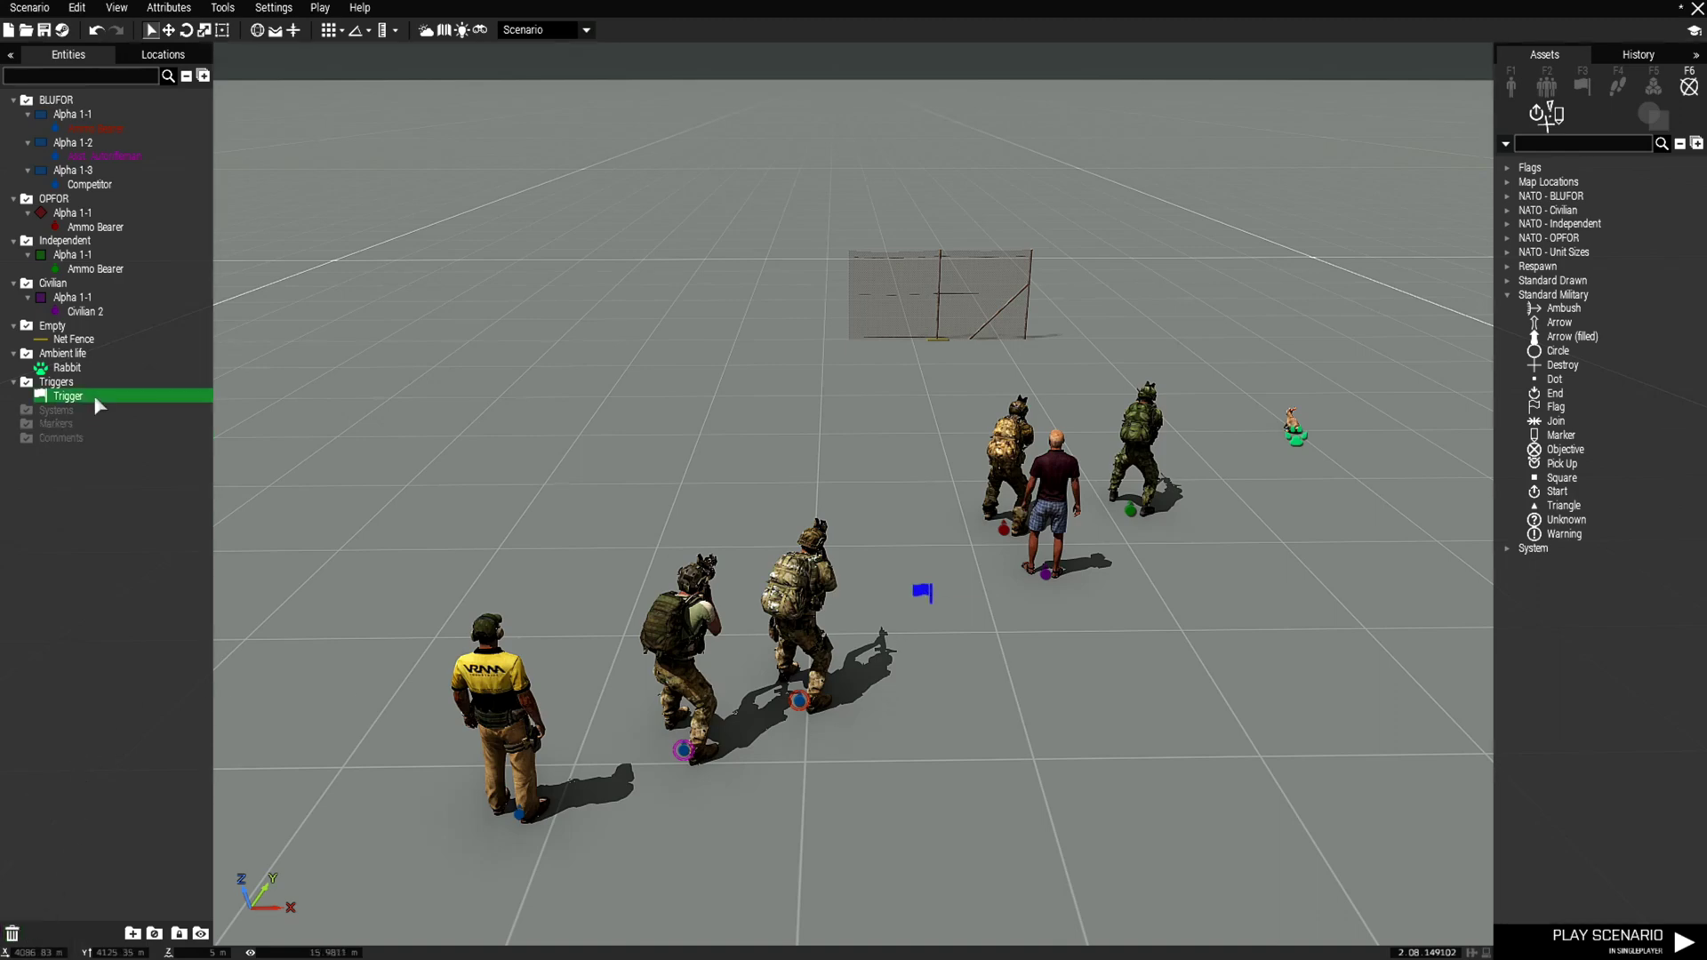
key("Delete")
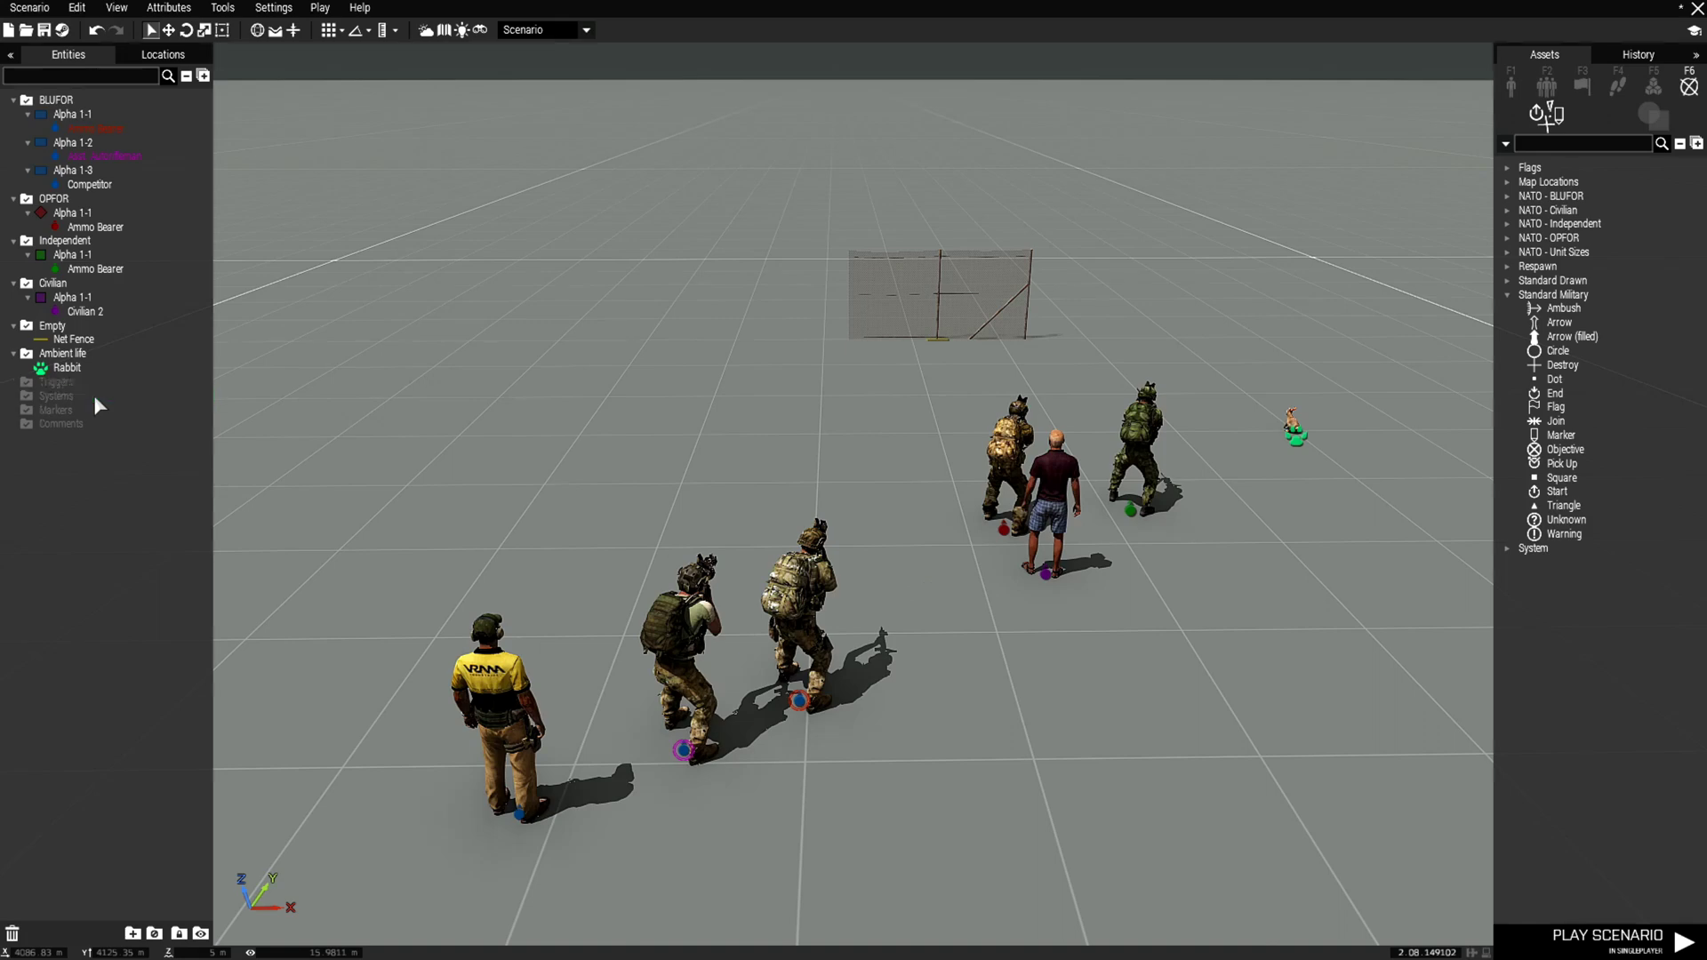